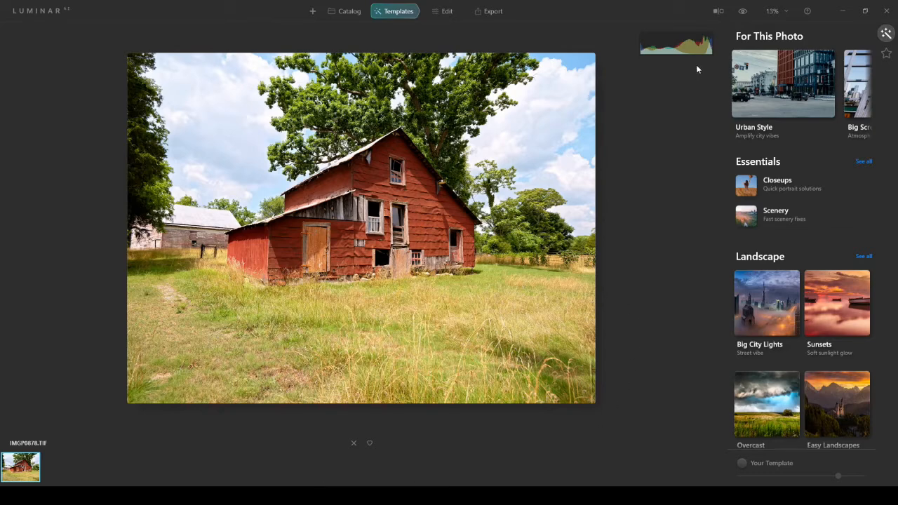
- Cycle the histogram through its channel views and back to the combined colour display
left_click(684, 45)
left_click(683, 45)
left_click(685, 48)
left_click(685, 49)
left_click(684, 49)
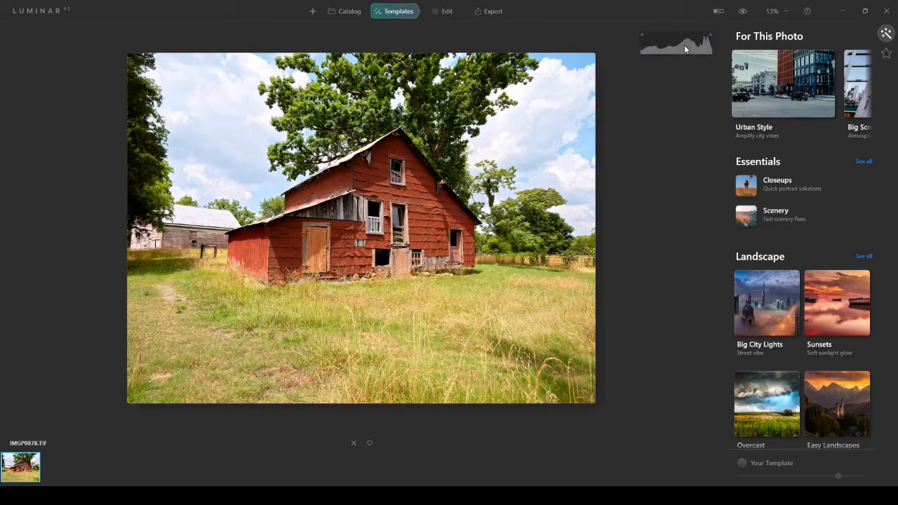
left_click(685, 49)
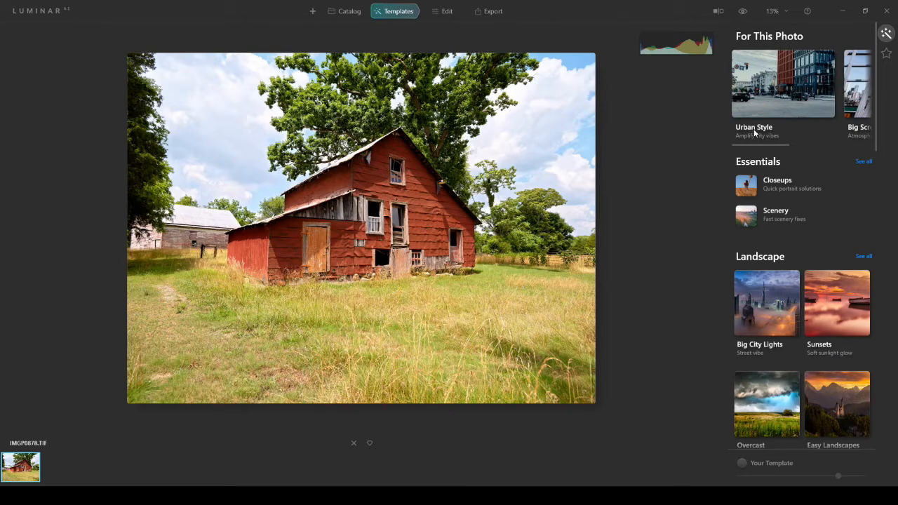
- Try the Urban Style templates Old Town, Edinburgh, Toronto, Melbourne, Abbey Street and New York on the barn photo
left_click(792, 95)
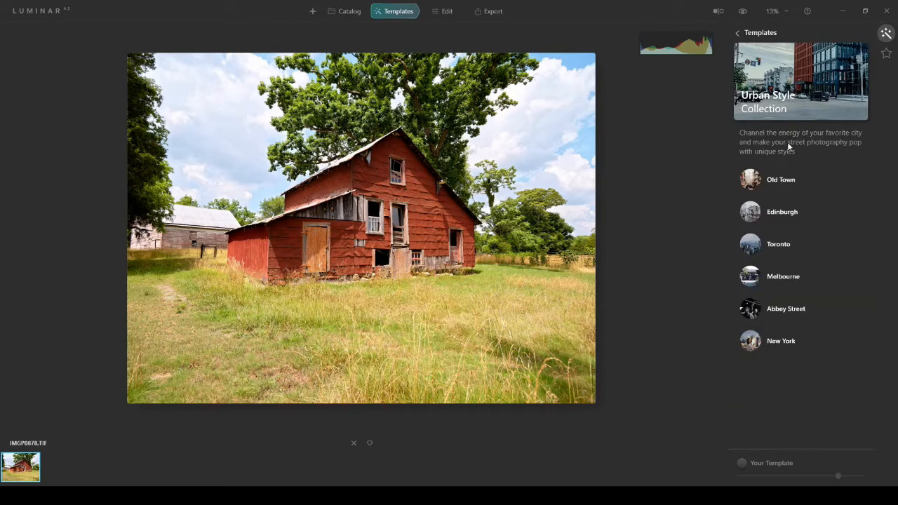
left_click(787, 181)
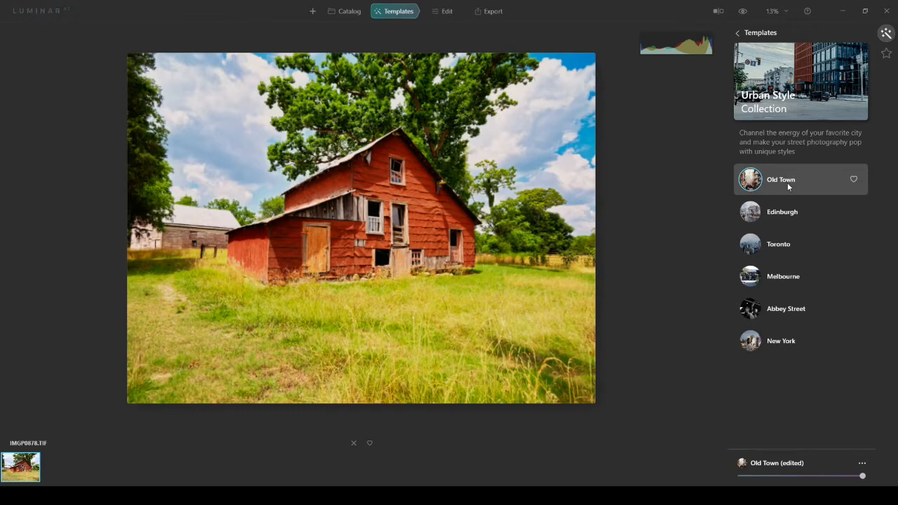
left_click(789, 216)
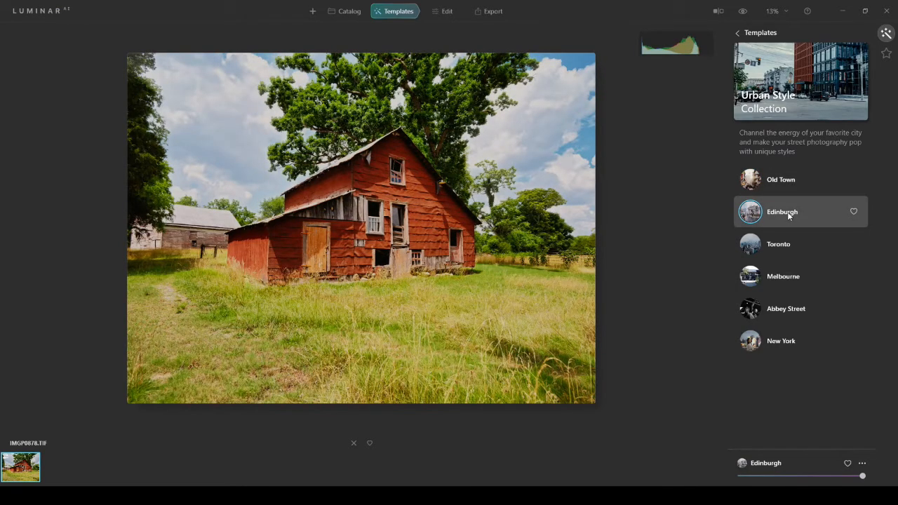
left_click(779, 181)
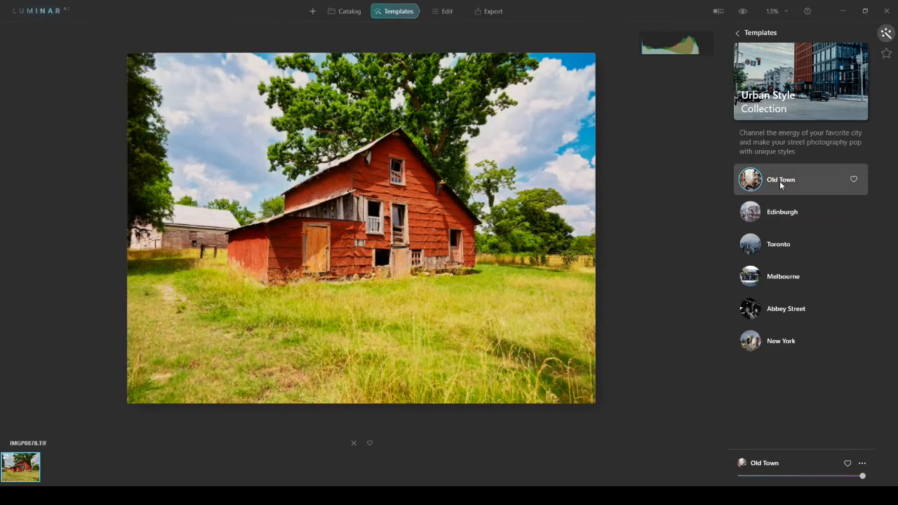
left_click(777, 245)
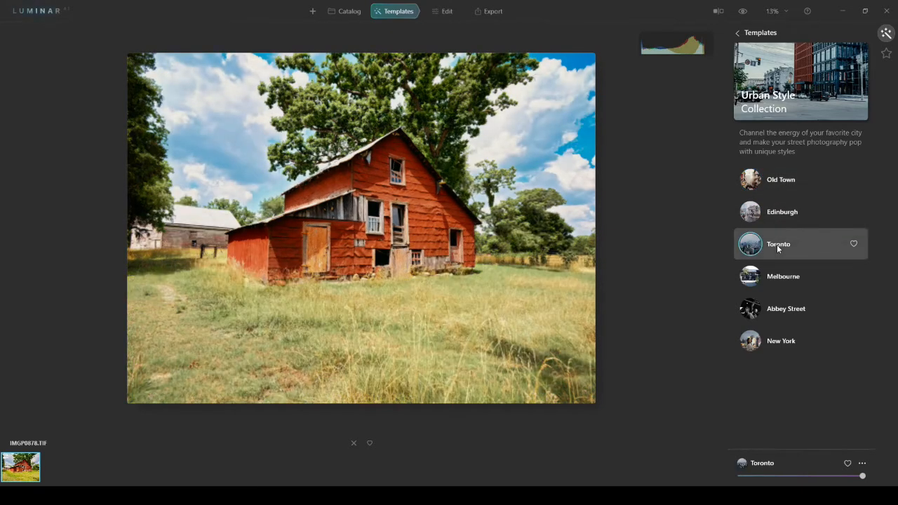
left_click(781, 283)
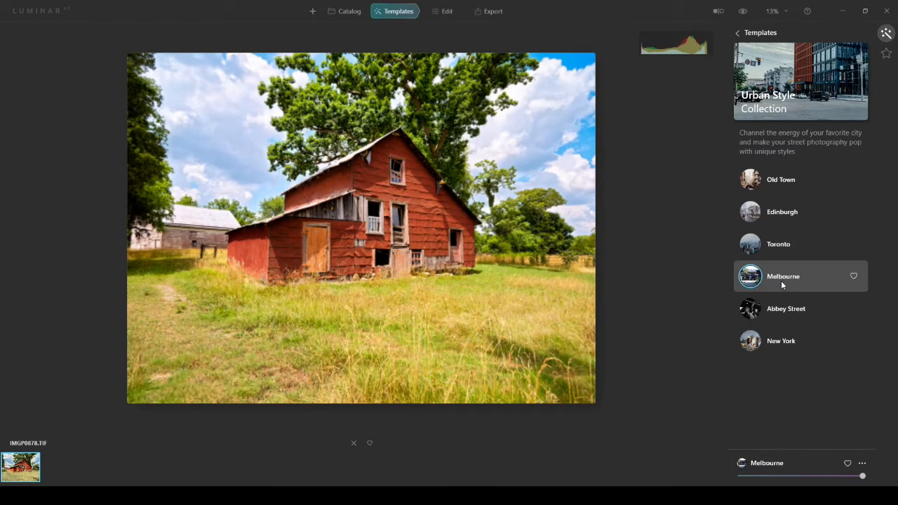
left_click(785, 311)
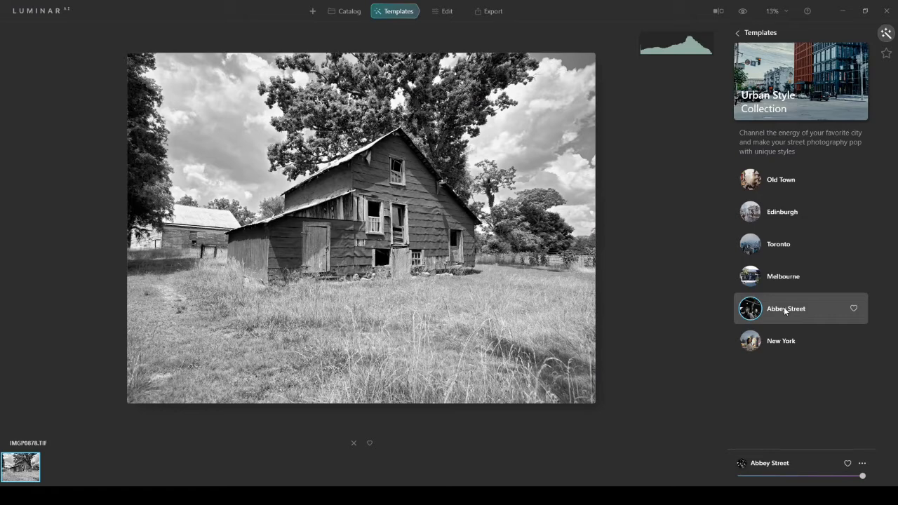
left_click(783, 344)
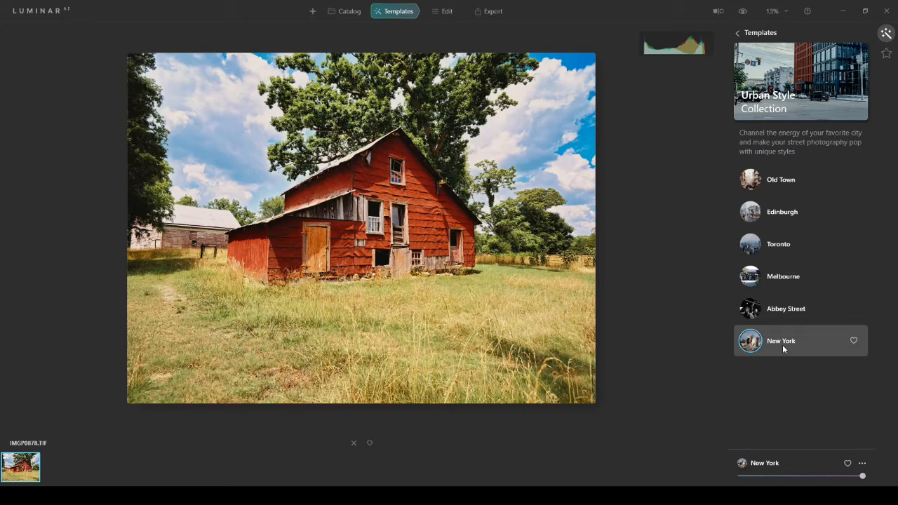
- Apply the Toscana template from the Sunsets collection to the barn photo
left_click(736, 33)
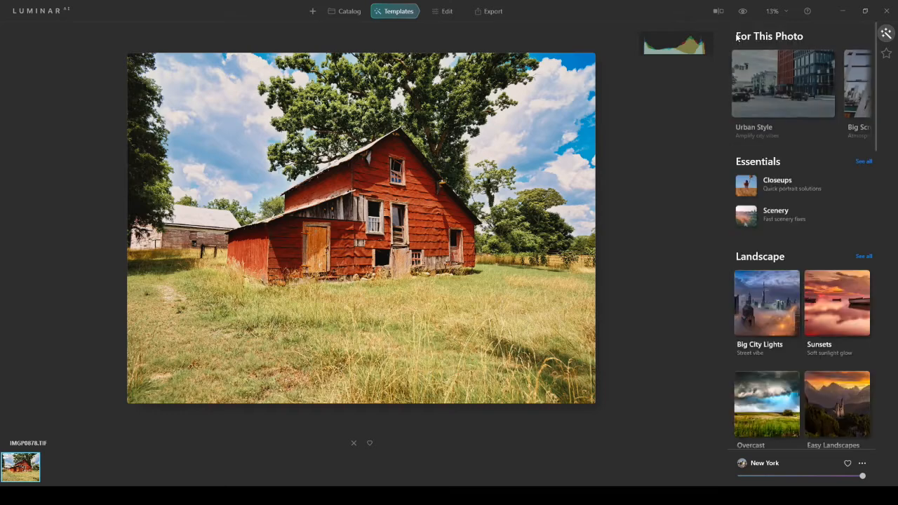
left_click(839, 311)
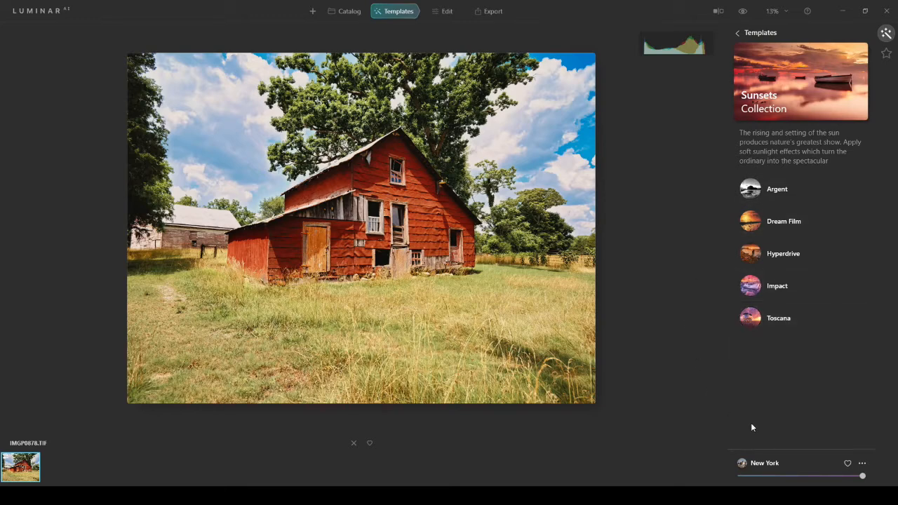
left_click(780, 319)
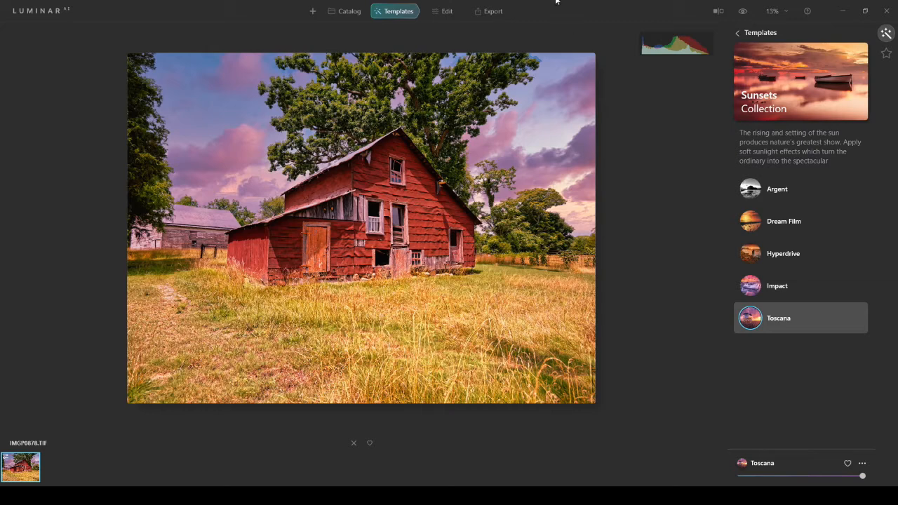
- In the Light adjustments, set Smart Contrast to 7, Highlights to -9 and Shadows to 3, and reveal the Blacks & Whites settings
left_click(445, 11)
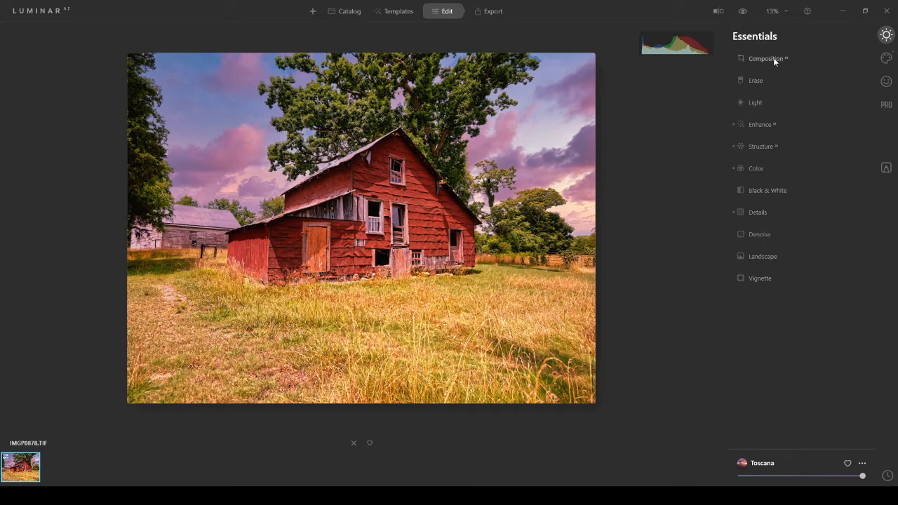
left_click(758, 103)
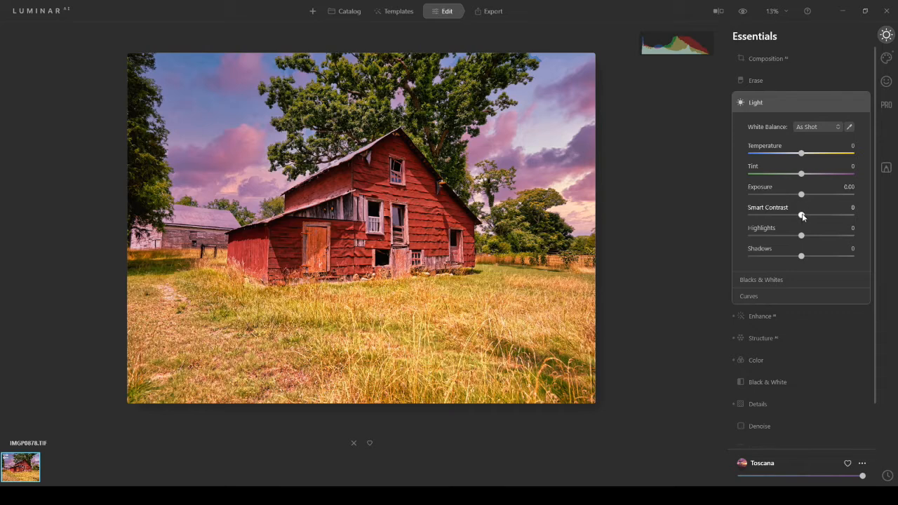
left_click_drag(803, 217, 806, 217)
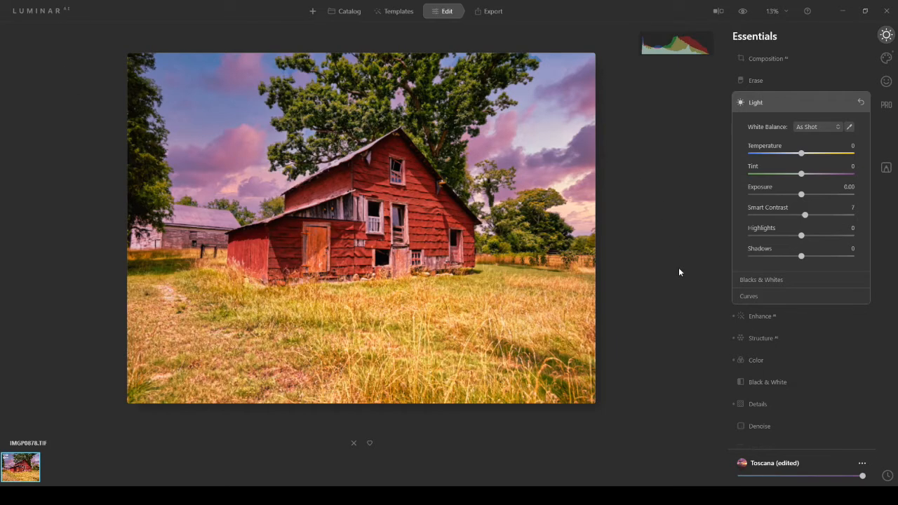
left_click_drag(801, 236, 797, 236)
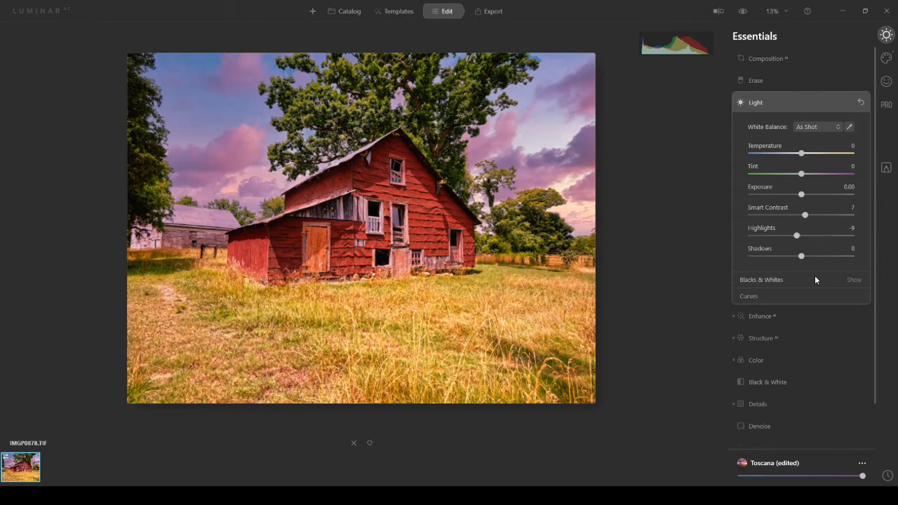
left_click_drag(802, 259, 804, 261)
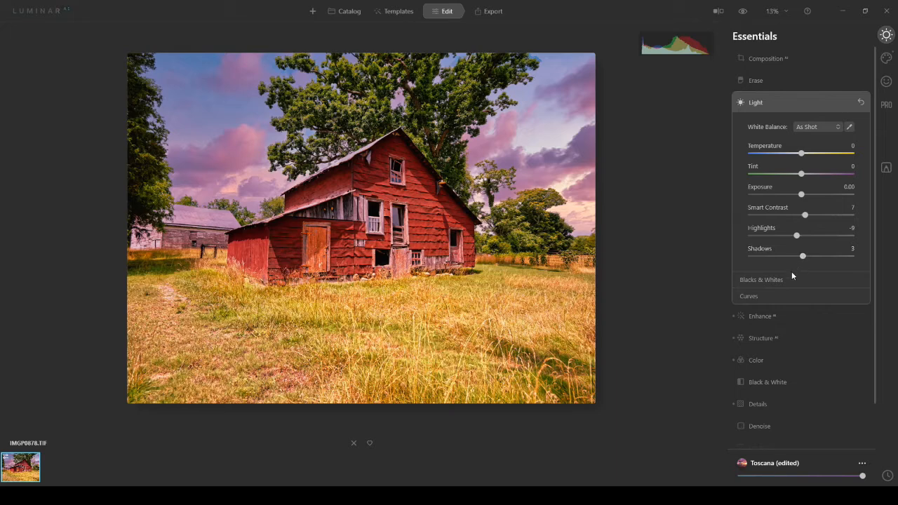
left_click(777, 280)
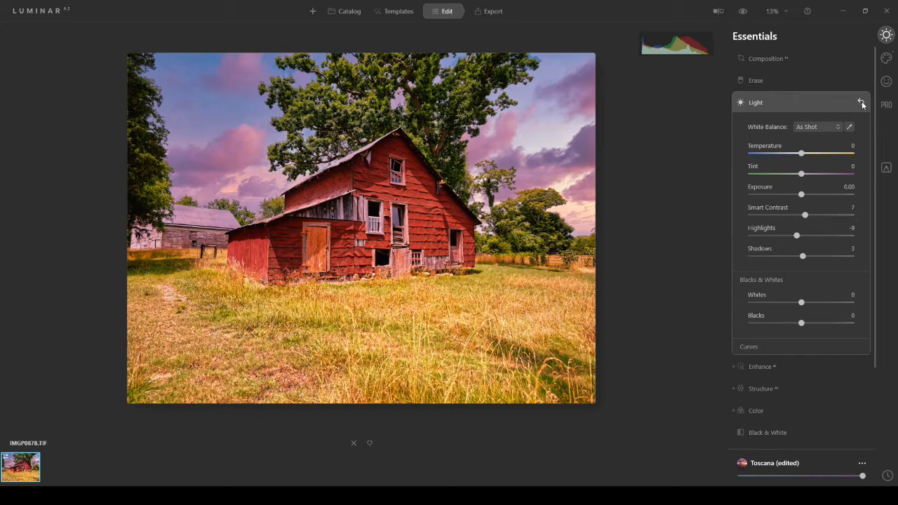
- Set the Enhance adjustment's Accent to 33 and Sky Enhancer to 12, and compare the edit with the original photo
left_click(755, 366)
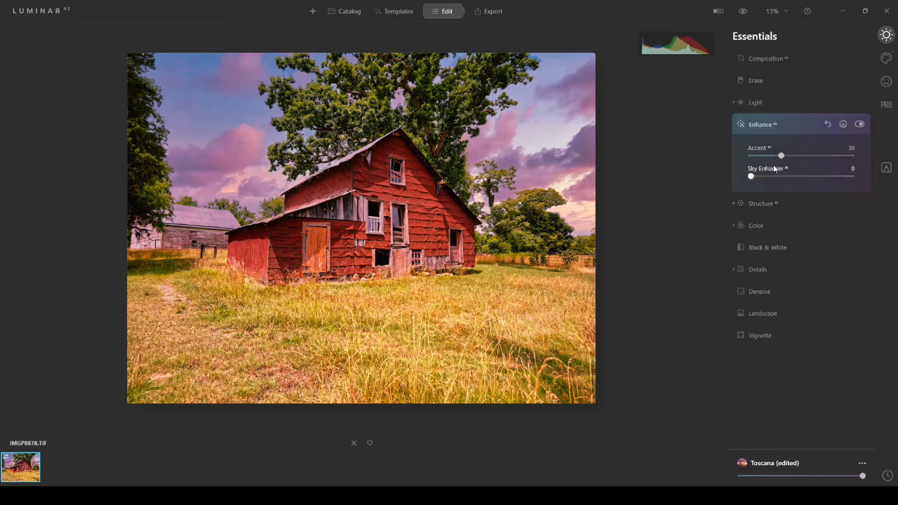
left_click_drag(783, 157, 786, 157)
left_click_drag(751, 177, 764, 180)
left_click(743, 12)
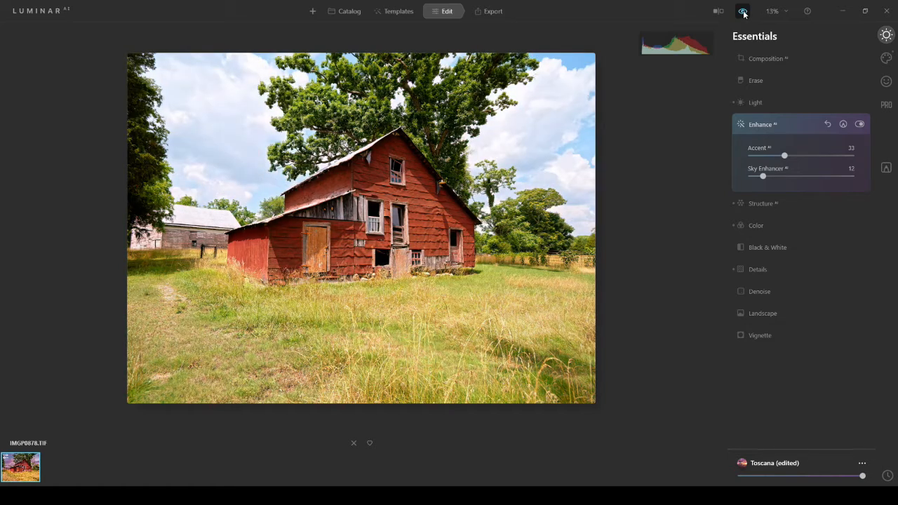
left_click(743, 12)
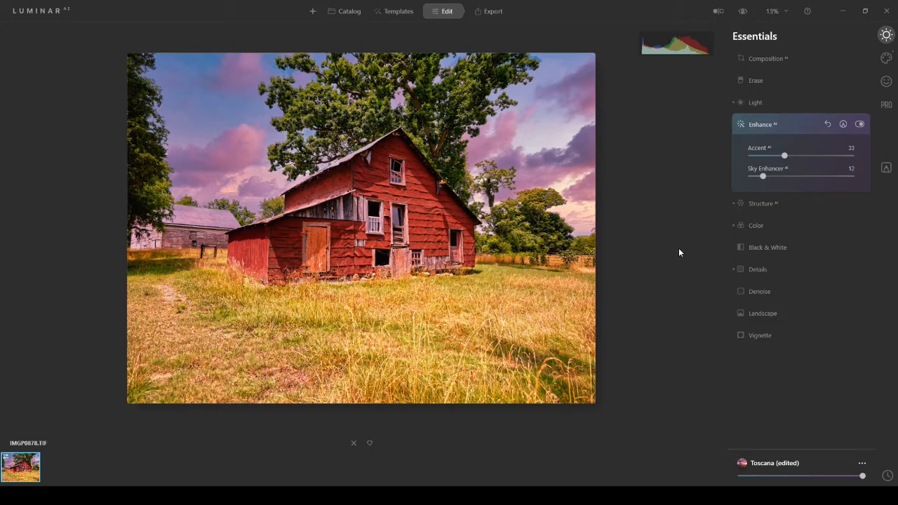
- In the Color adjustments, set Remove Color Cast to 15, Saturation to 4 and Vibrance to 7, and reveal the HSL settings
left_click(767, 204)
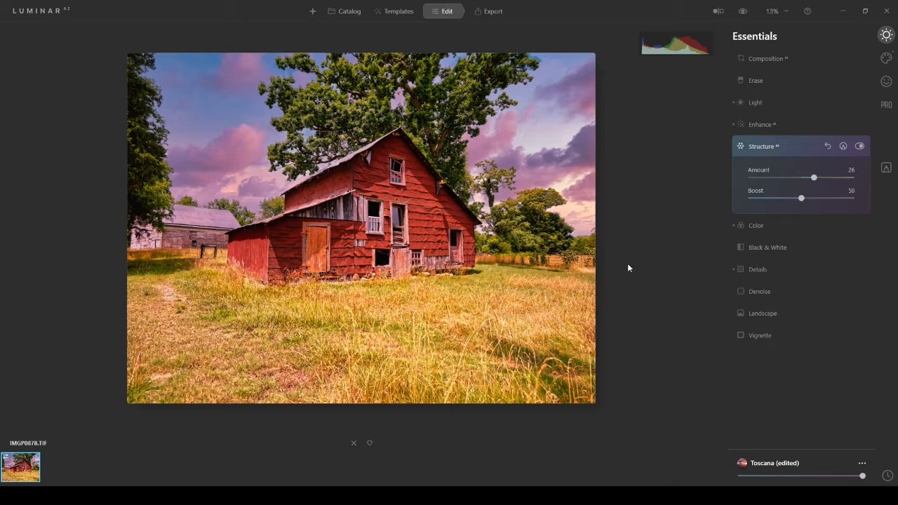
left_click(762, 226)
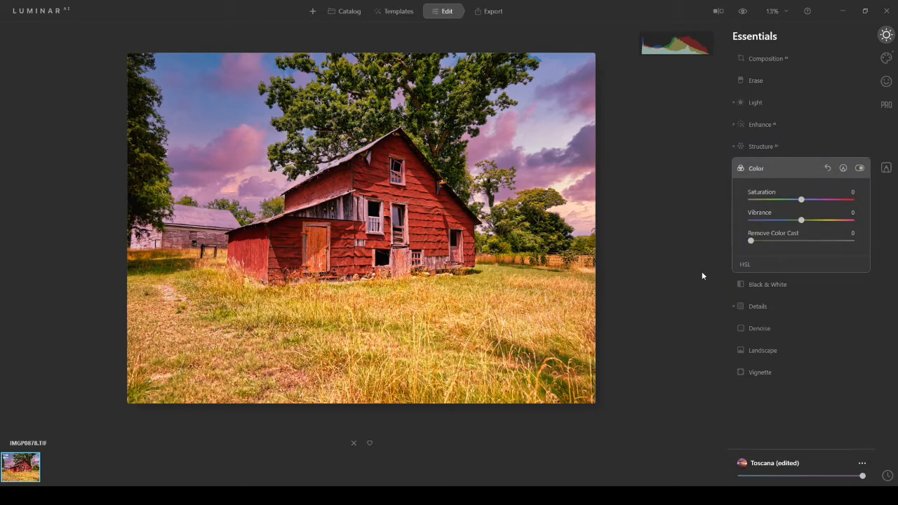
left_click_drag(751, 241, 769, 241)
left_click_drag(768, 240, 750, 241)
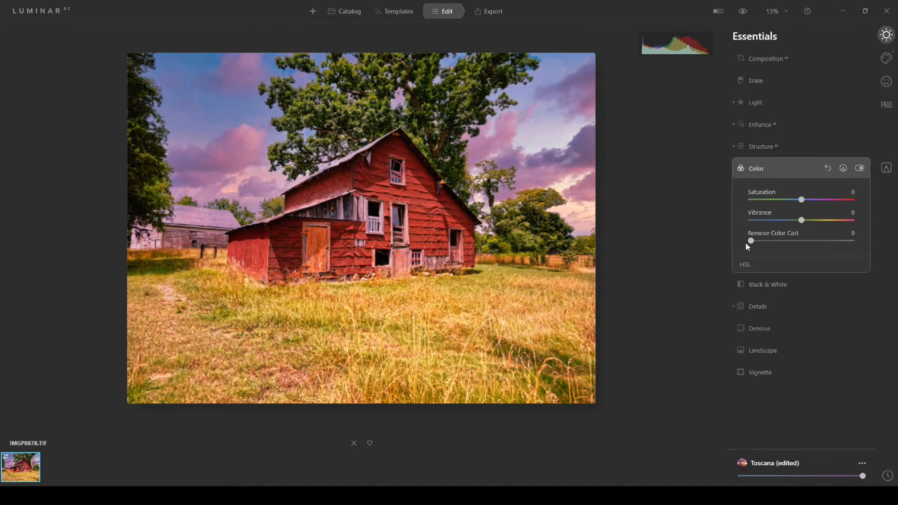
left_click_drag(751, 241, 766, 244)
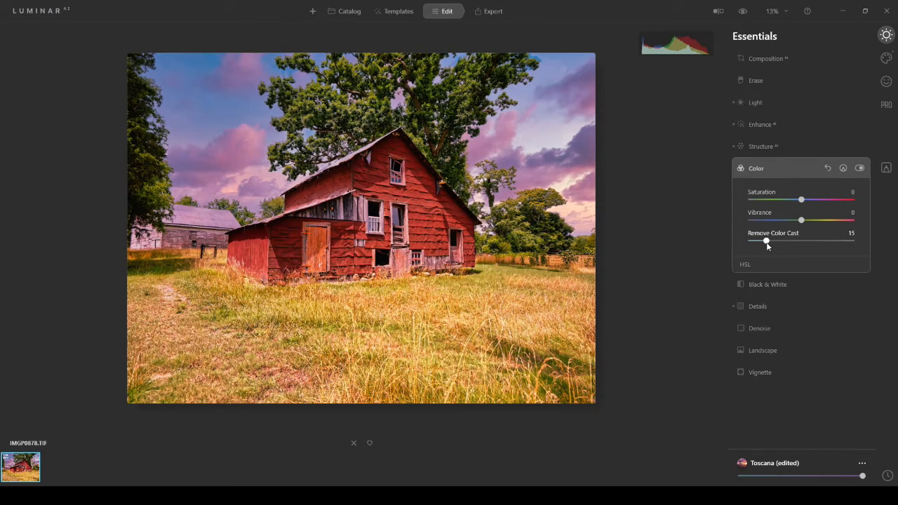
left_click_drag(802, 200, 804, 201)
left_click_drag(803, 221, 807, 221)
left_click(743, 11)
left_click(744, 263)
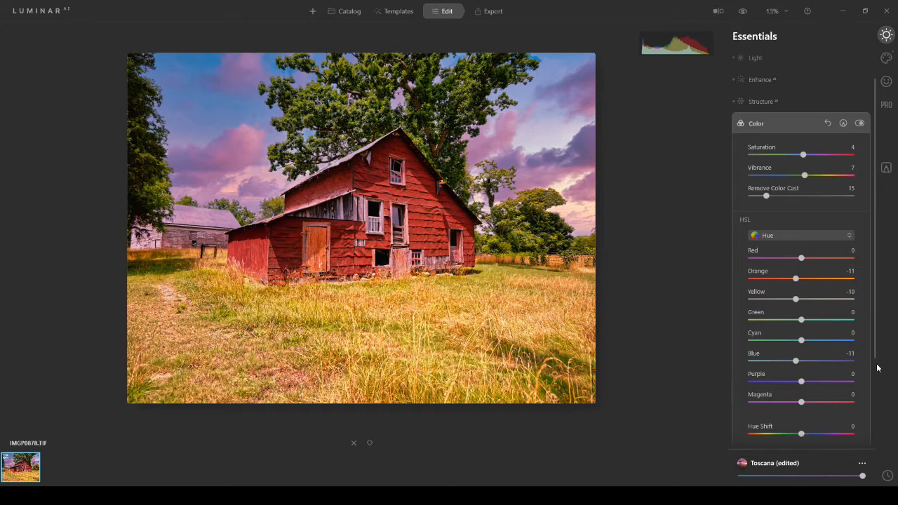
- In the Details adjustments, set Small Details to 12, Medium Details to 8, Sharpen to 5 and Details Protection to 12
left_click(758, 101)
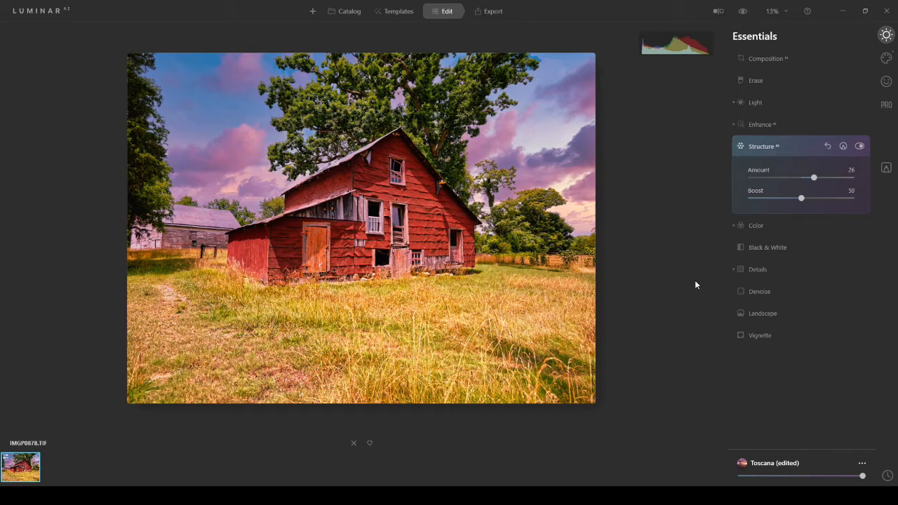
left_click(760, 271)
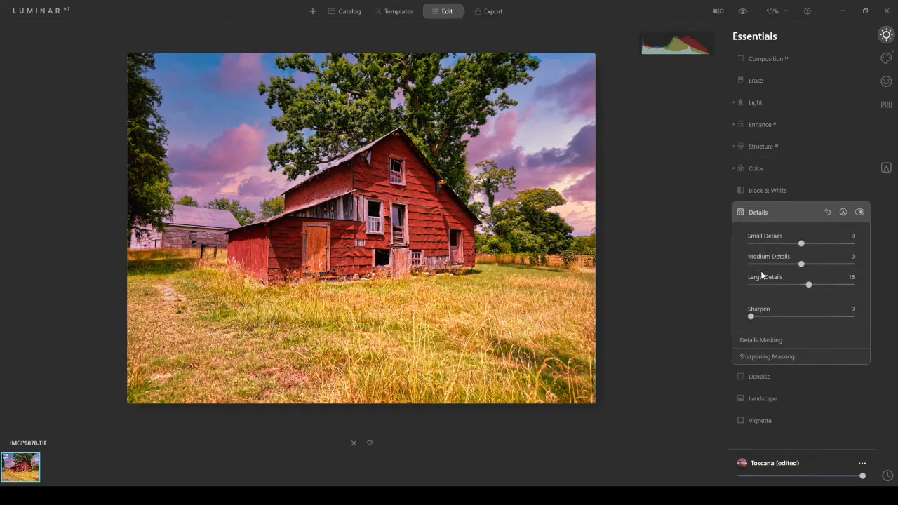
left_click_drag(801, 244, 808, 245)
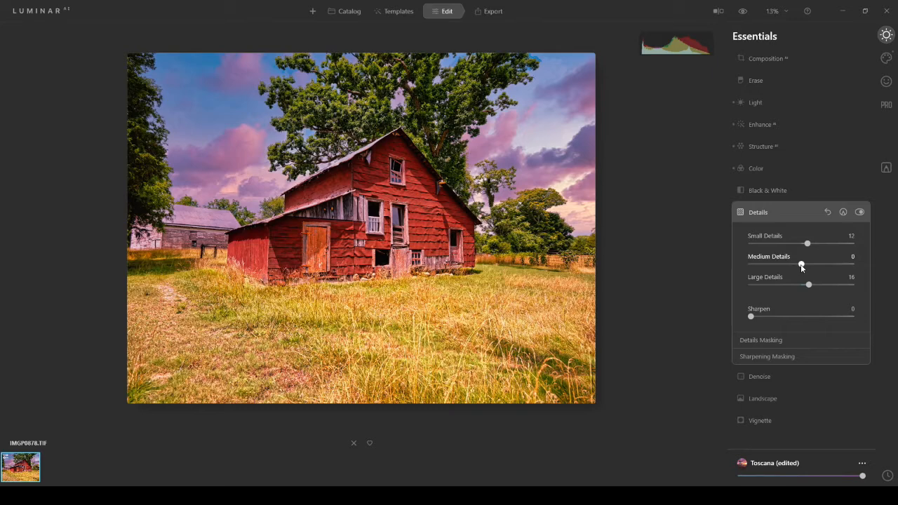
left_click_drag(800, 264, 806, 265)
left_click_drag(752, 317, 758, 320)
left_click(852, 341)
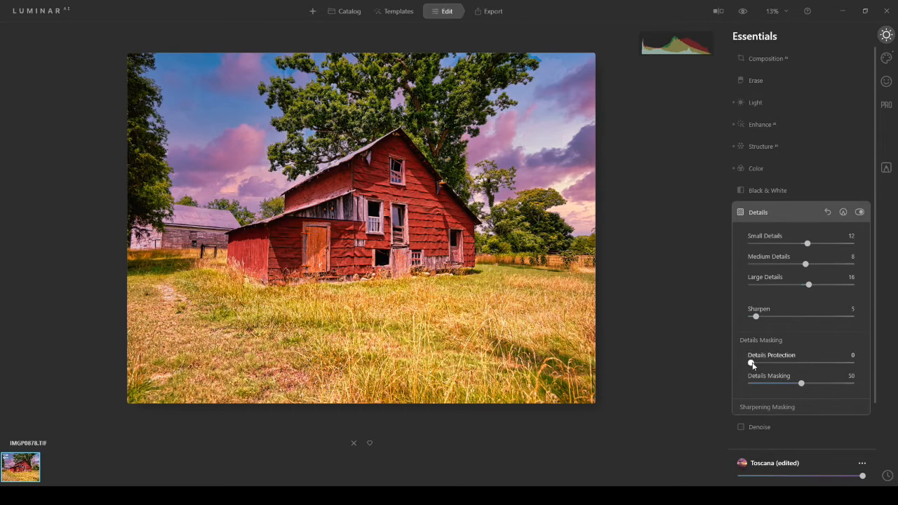
left_click_drag(752, 364, 764, 365)
left_click(771, 407)
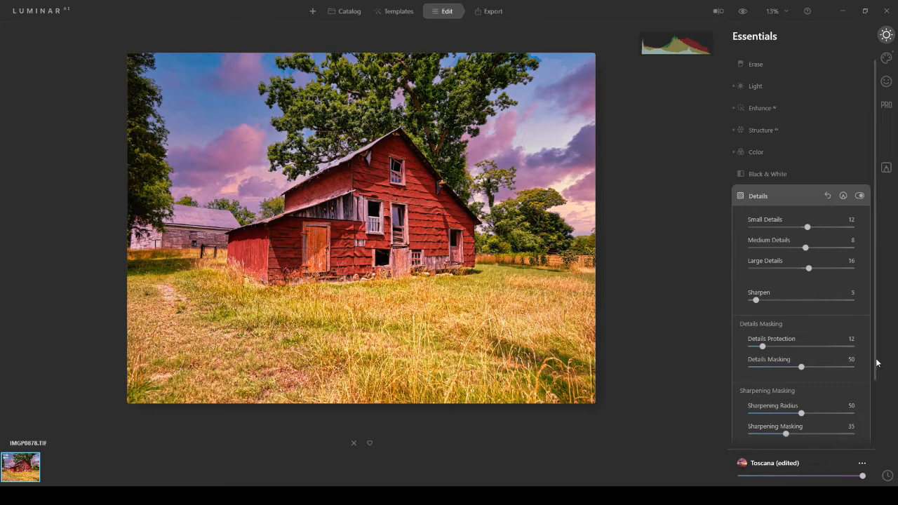
- In the Denoise adjustments, set Luminosity Denoise to 21 and Color Denoise to 22, and slightly raise the advanced Boost
left_click_drag(876, 365, 876, 445)
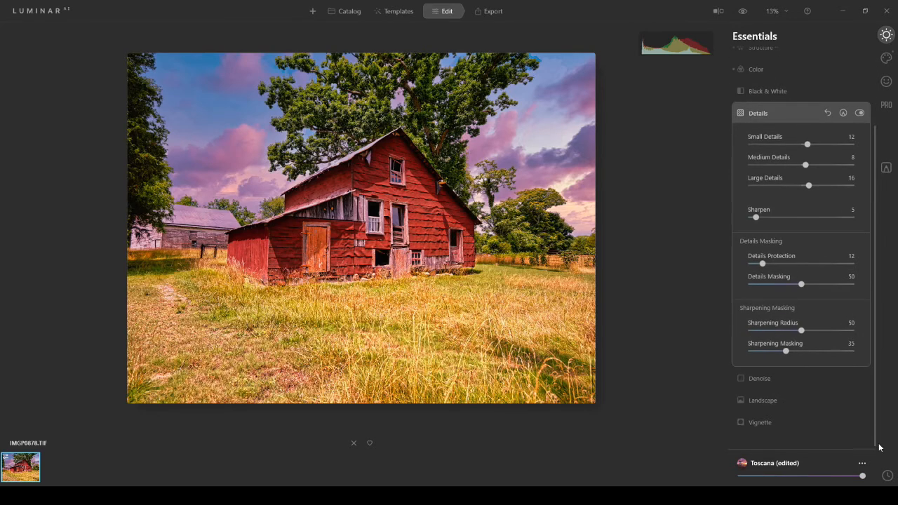
left_click(761, 379)
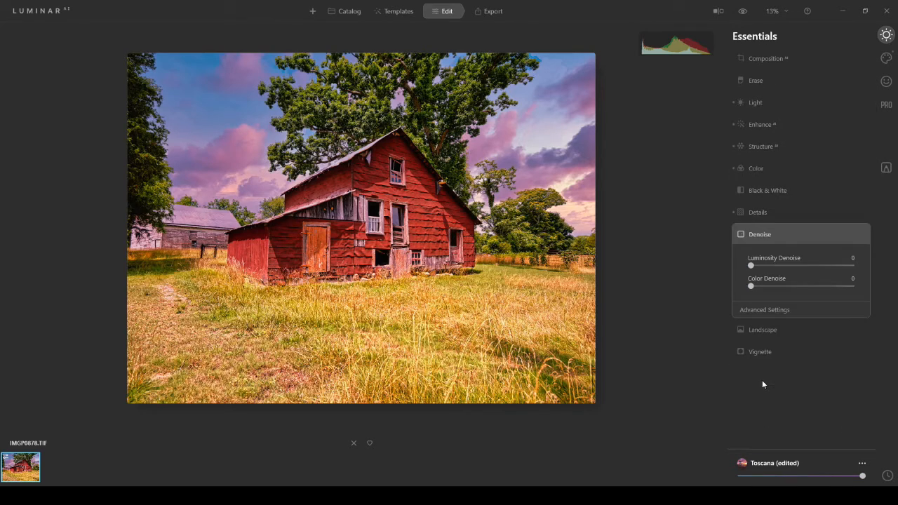
left_click_drag(750, 267, 772, 287)
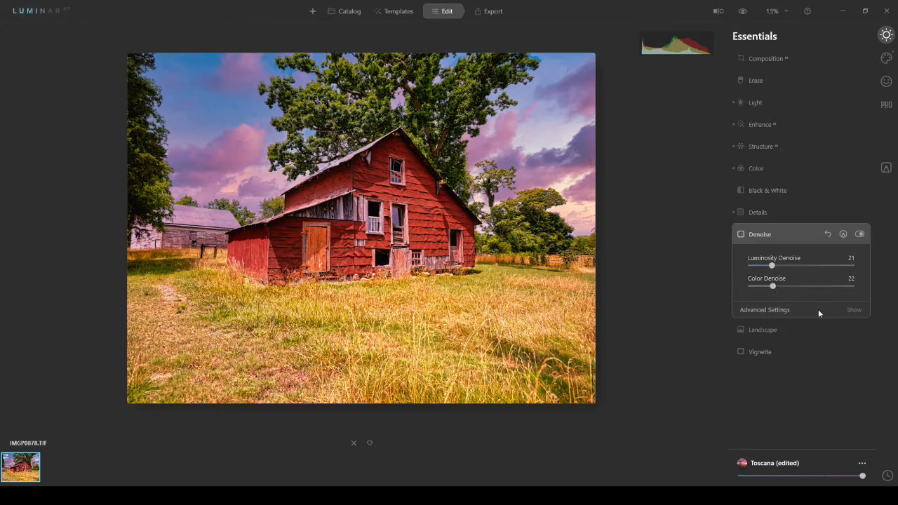
left_click(788, 309)
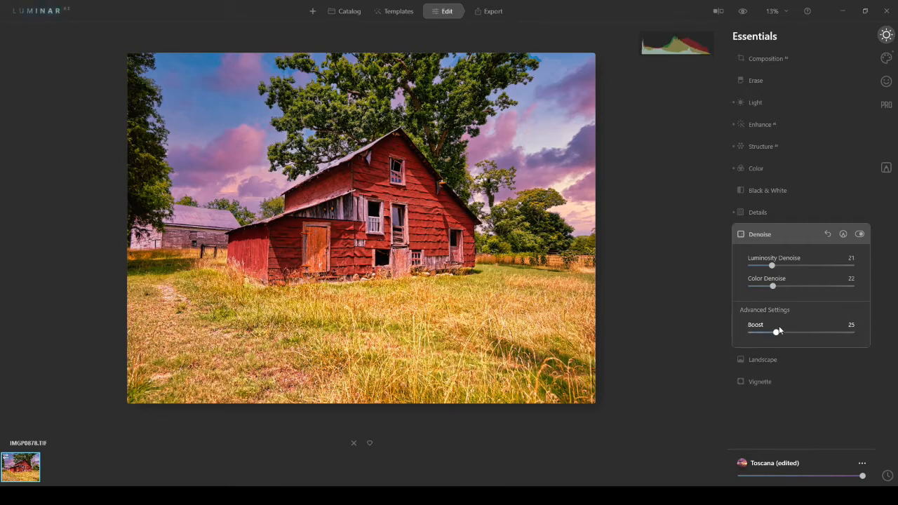
left_click_drag(777, 336, 785, 336)
- In the Landscape adjustments, set Golden Hour to 22 and compare the edit with the original photo
left_click(767, 361)
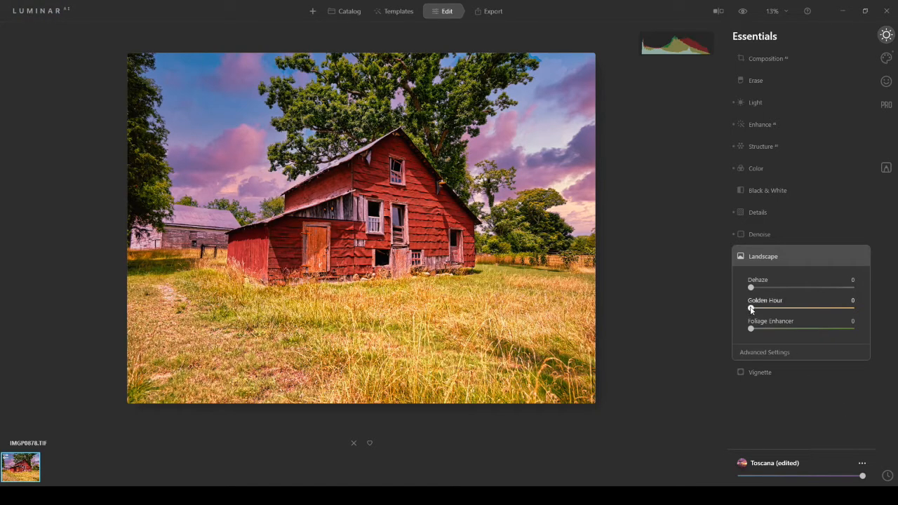
left_click_drag(751, 307, 773, 311)
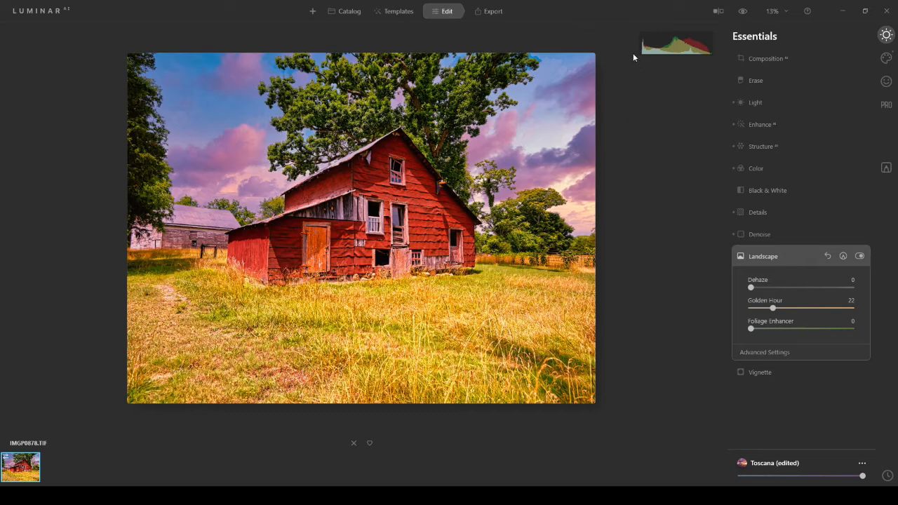
left_click(744, 12)
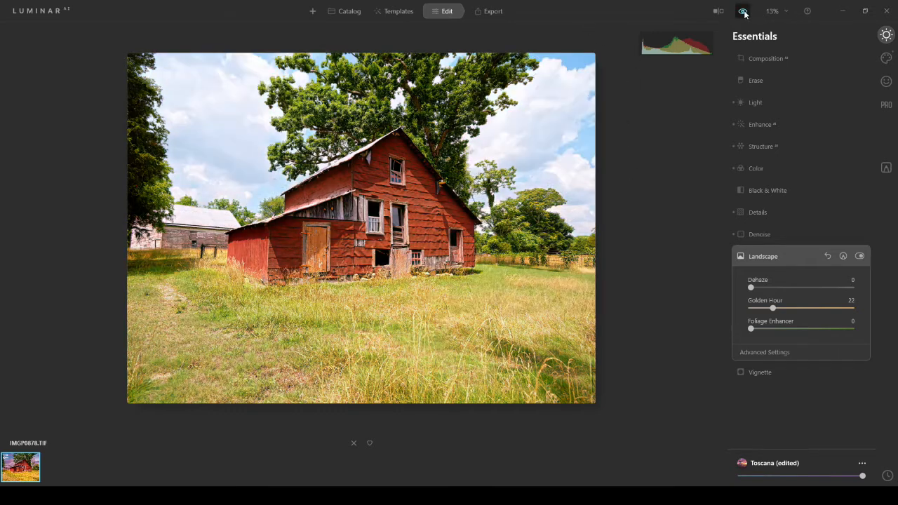
left_click(744, 12)
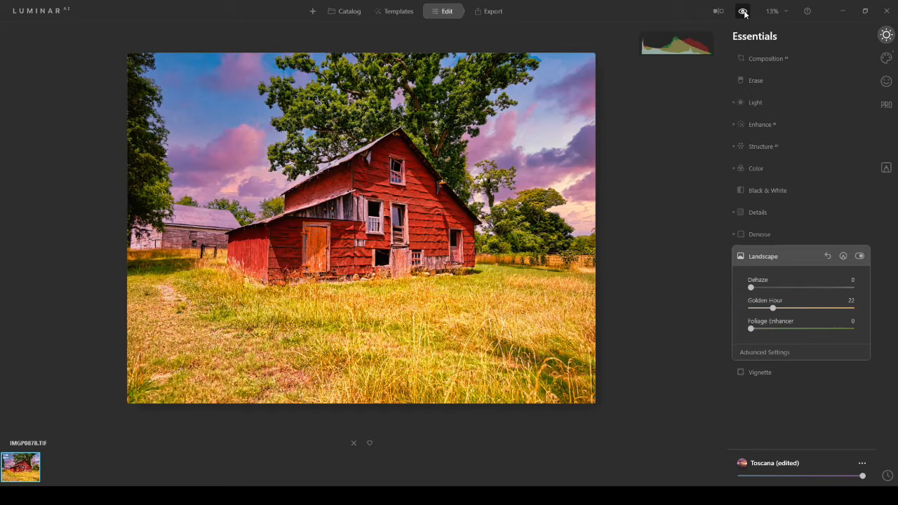
left_click(745, 13)
left_click(745, 13)
left_click(744, 13)
left_click(745, 12)
- Try the Mystical effect with Amount 34, Shadows 44, lower colorize Saturation and higher Warmth, and reset it
left_click(886, 58)
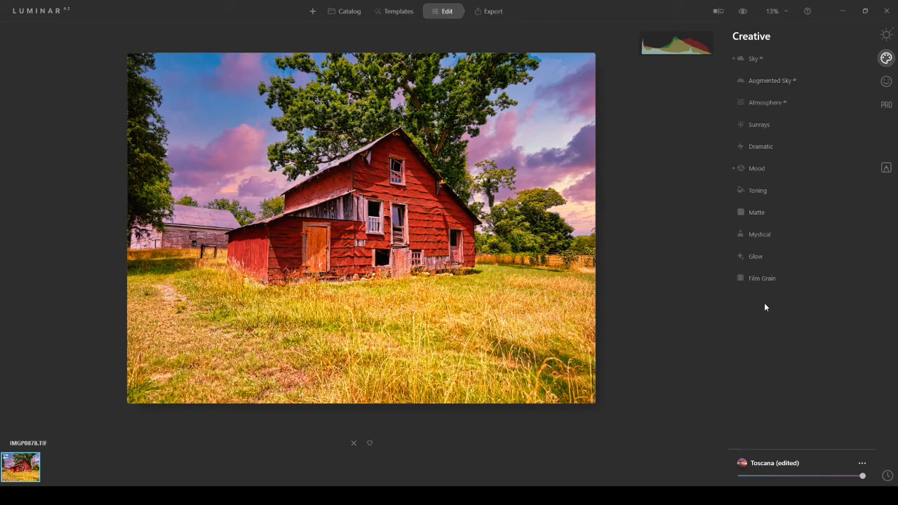
left_click(763, 234)
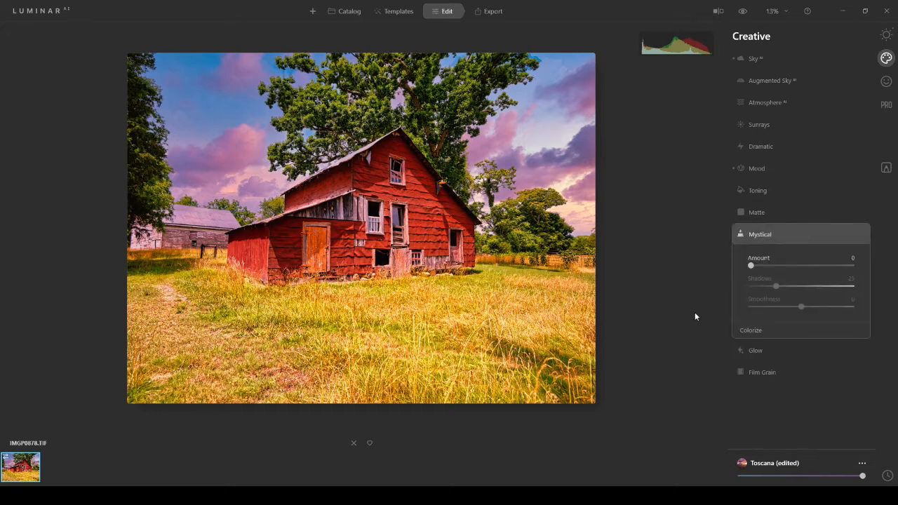
left_click_drag(751, 266, 779, 266)
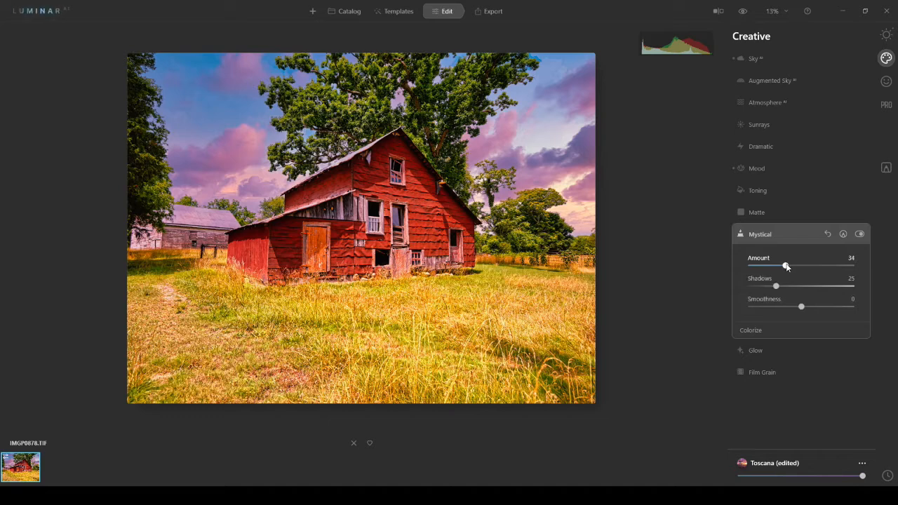
left_click_drag(776, 286, 795, 287)
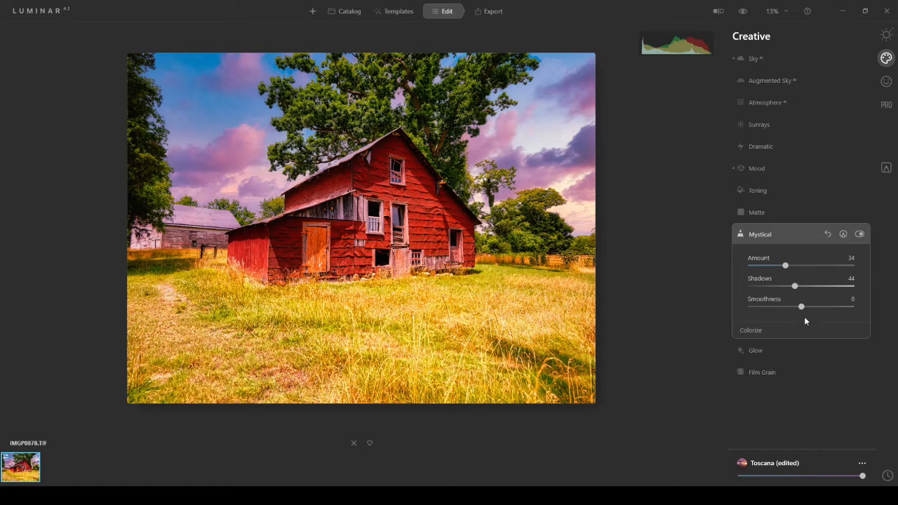
left_click(757, 331)
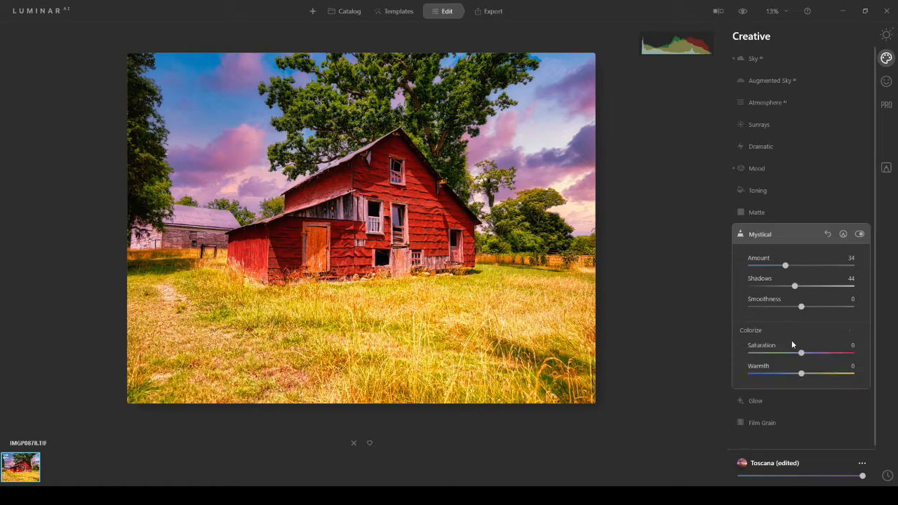
left_click_drag(801, 353, 777, 355)
left_click_drag(802, 373, 827, 373)
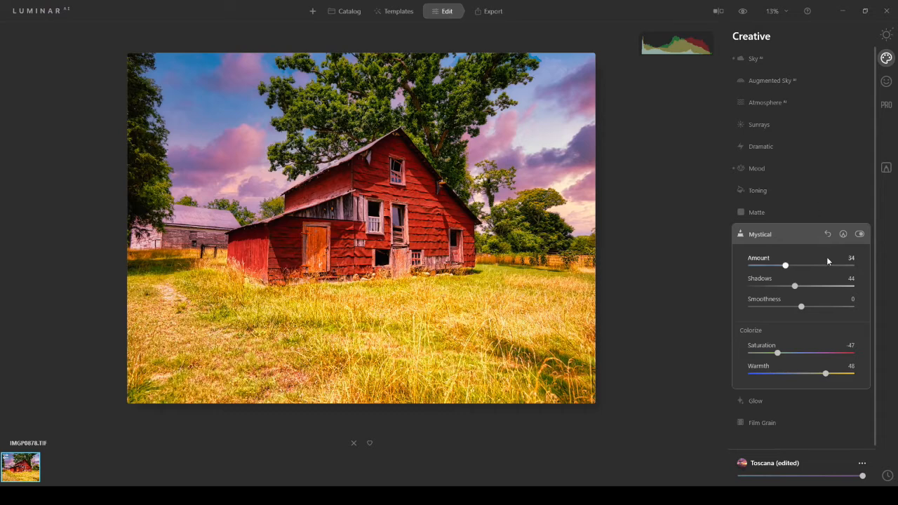
left_click(827, 234)
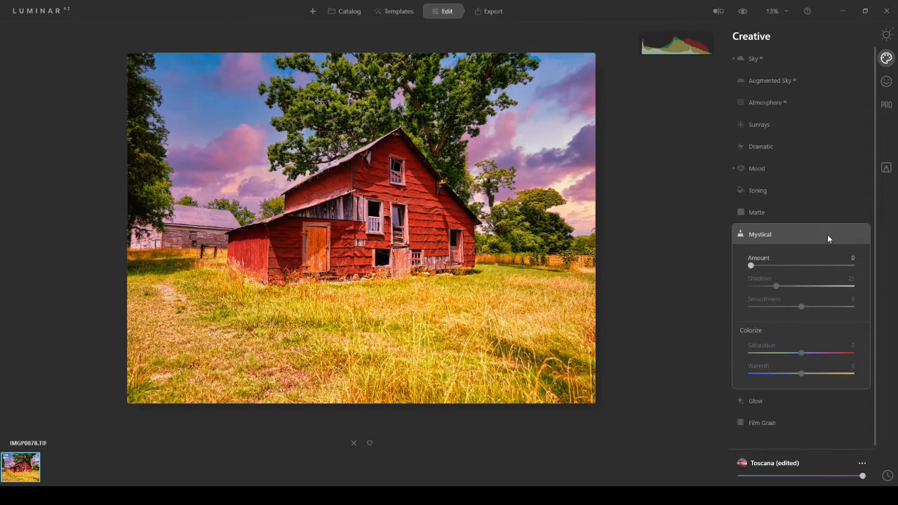
- Try the Matte effect with Amount 43, Fade 26 and a higher Vividness, and reset it
left_click(763, 211)
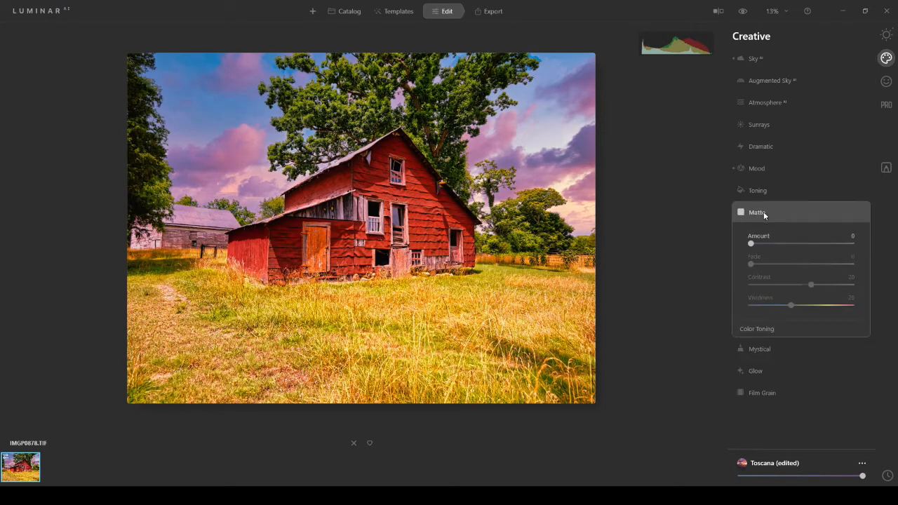
left_click_drag(752, 244, 796, 244)
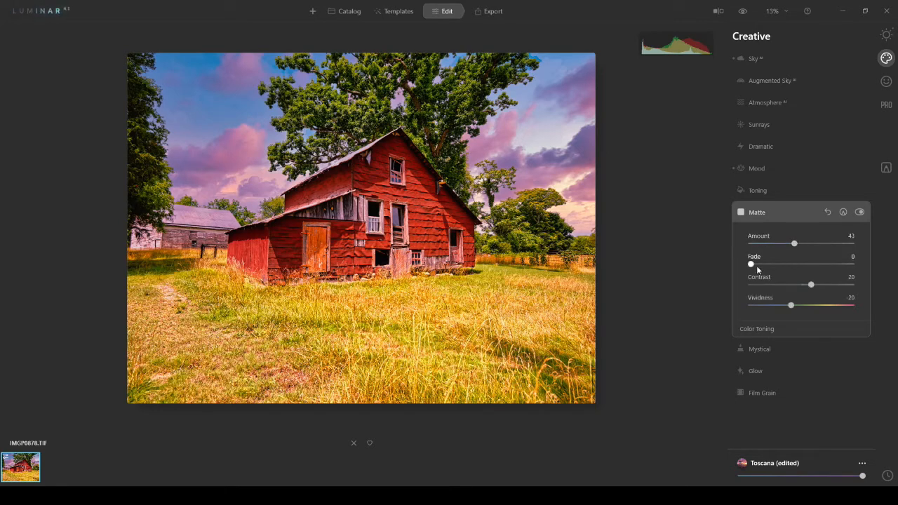
left_click_drag(752, 264, 778, 269)
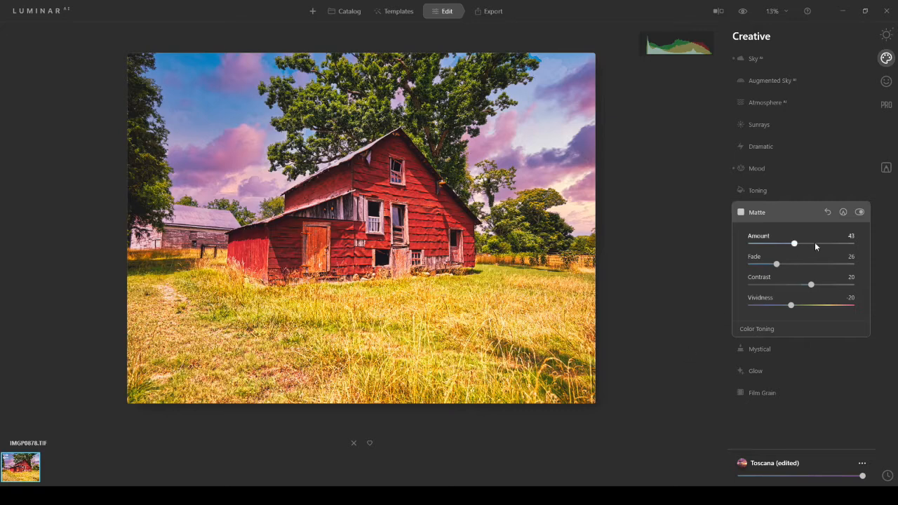
left_click_drag(793, 308, 802, 309)
left_click(827, 212)
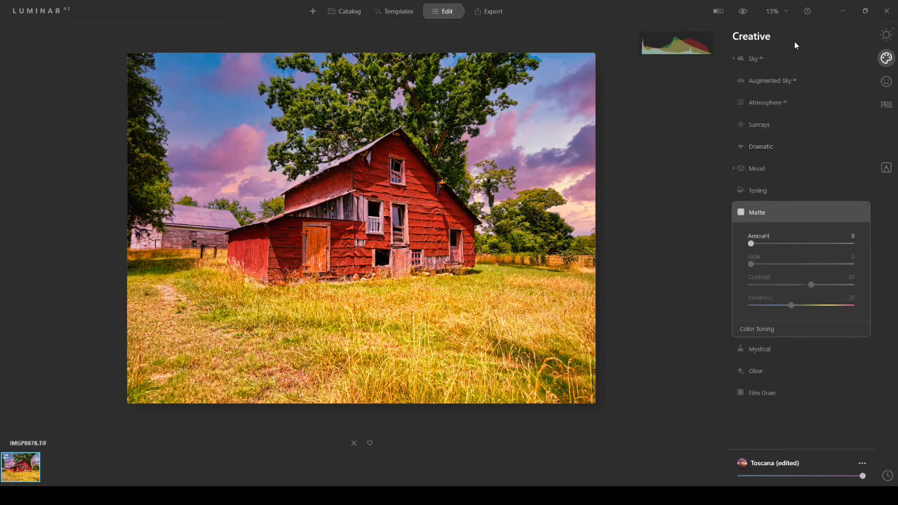
- Try the Clouds 8 object in Augmented Sky with Relight 41, reveal its advanced settings, and reset the effect
left_click(771, 82)
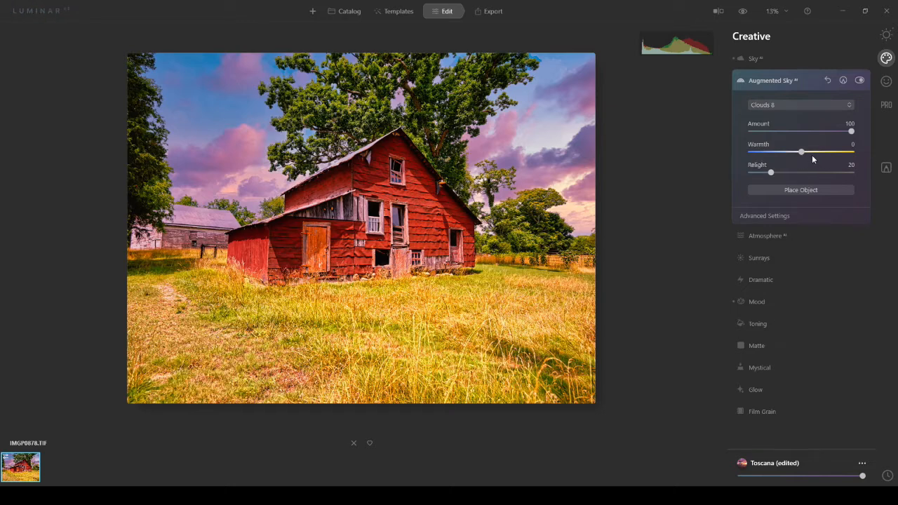
left_click_drag(773, 171, 794, 178)
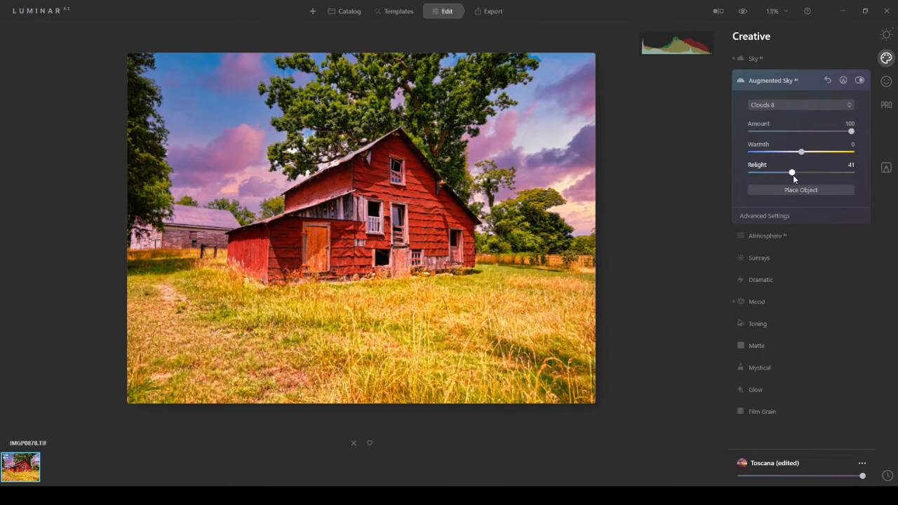
left_click(783, 218)
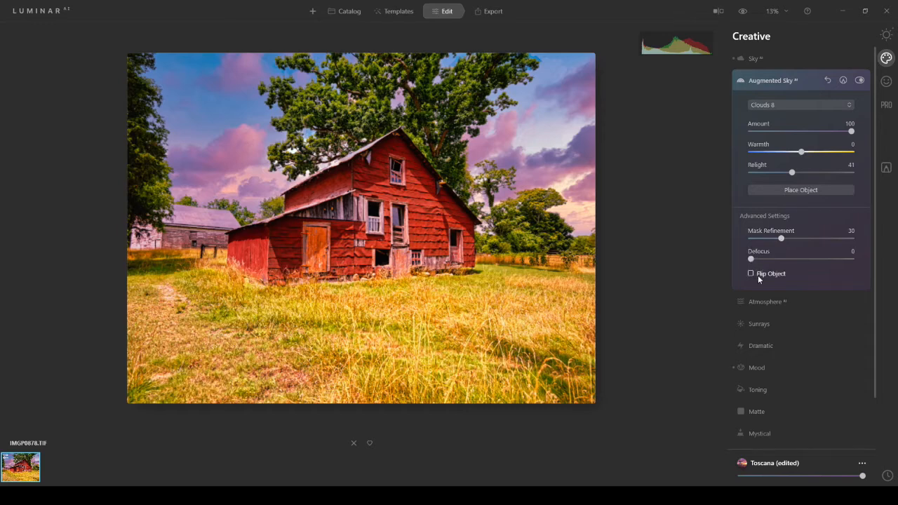
left_click(829, 82)
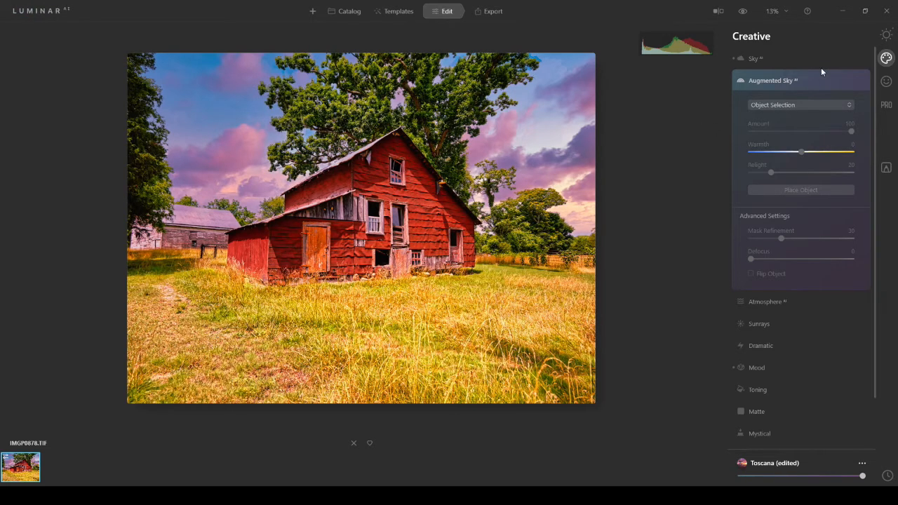
- Enable Defringe in the professional Optics corrections
left_click(886, 82)
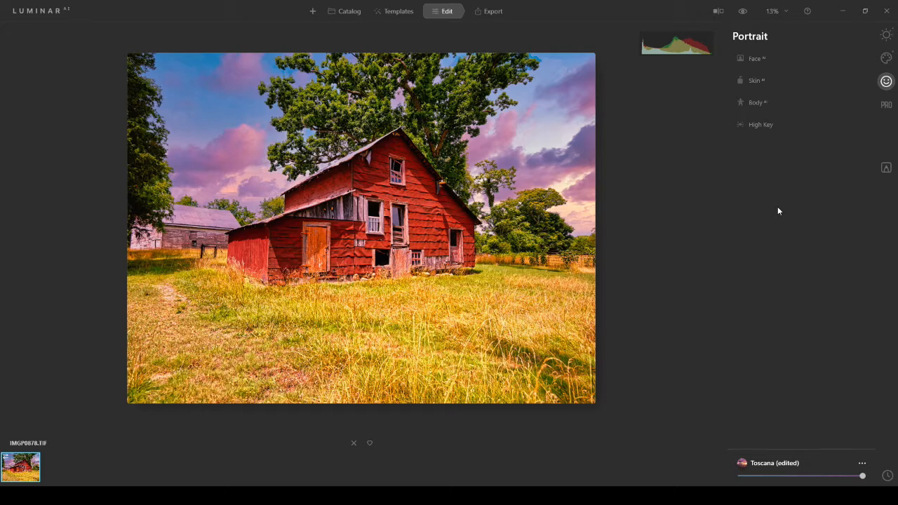
left_click(886, 105)
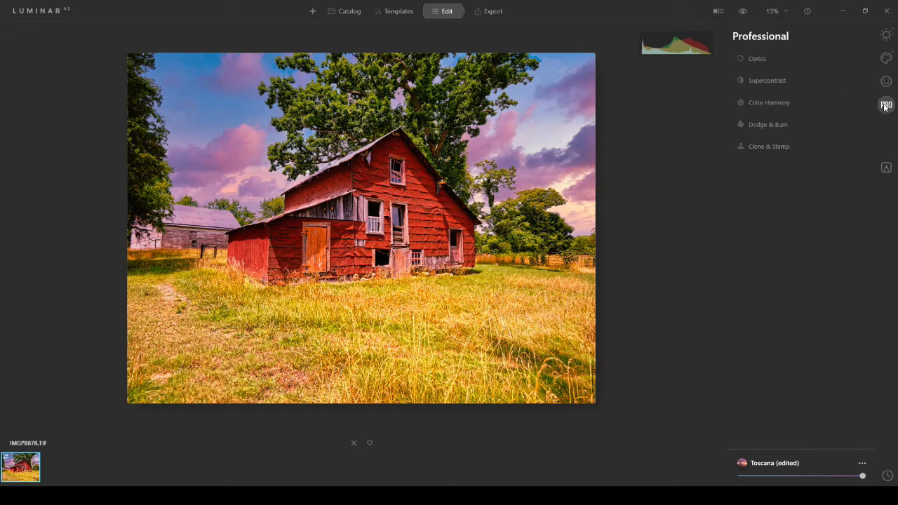
left_click(756, 59)
left_click(751, 84)
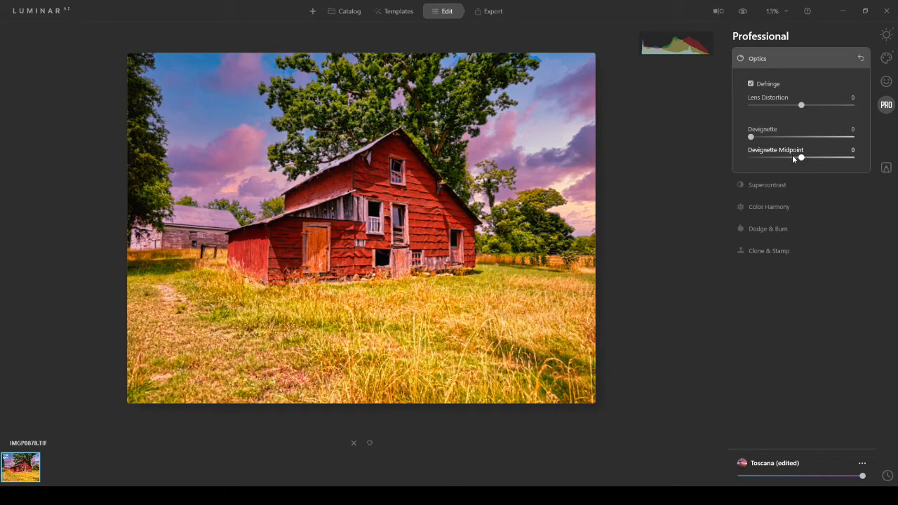
- Set Supercontrast's Highlights Contrast to 14 and Balance to 7, Midtones to 10 and 9, Shadows to 10 and 8, and compare with the original
left_click(774, 185)
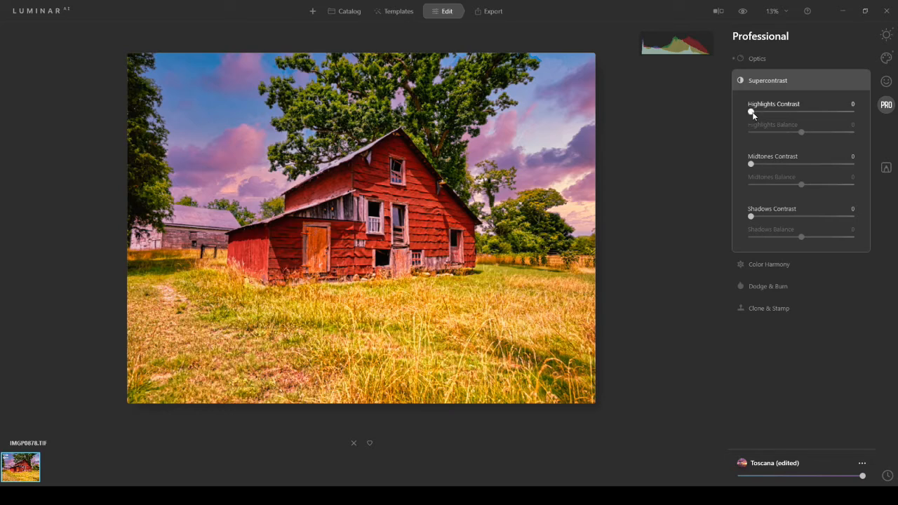
left_click_drag(754, 112, 806, 136)
left_click_drag(751, 165, 761, 163)
left_click_drag(801, 185, 806, 185)
left_click_drag(757, 218, 806, 239)
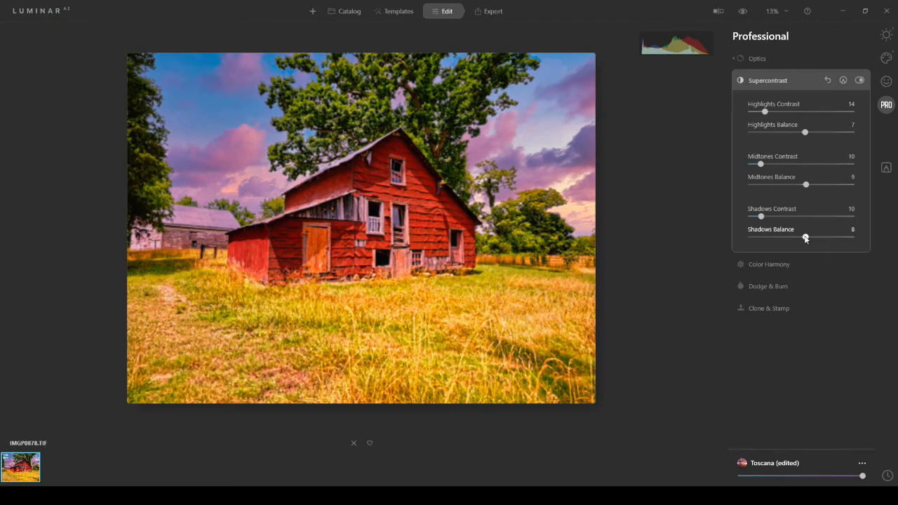
left_click(743, 11)
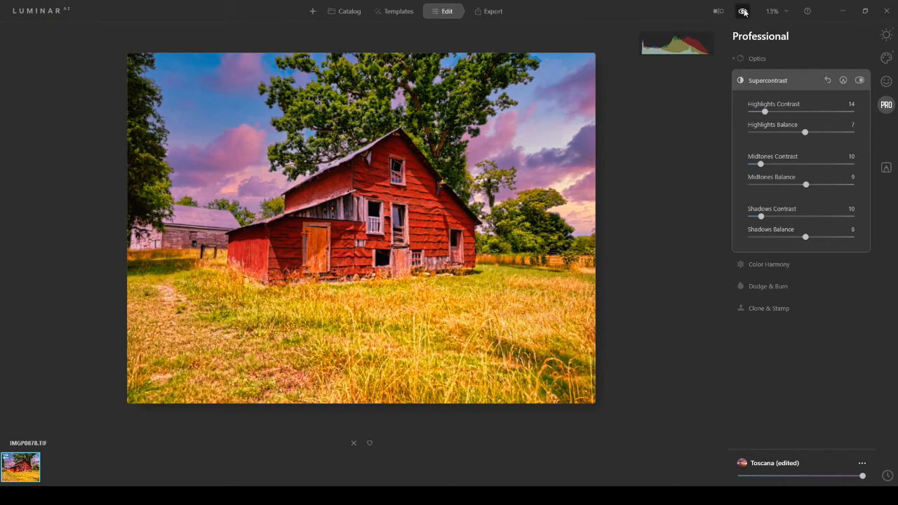
left_click(742, 11)
left_click(743, 11)
left_click(743, 11)
left_click(742, 11)
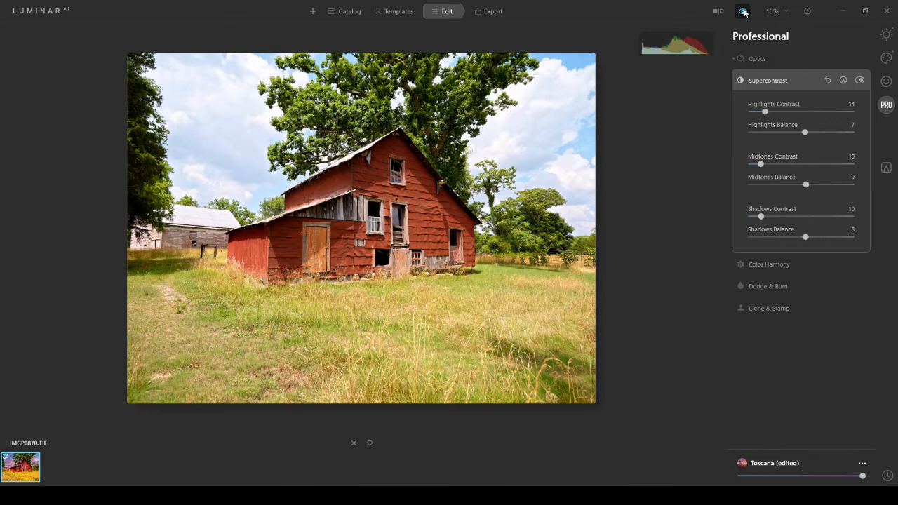
left_click(742, 11)
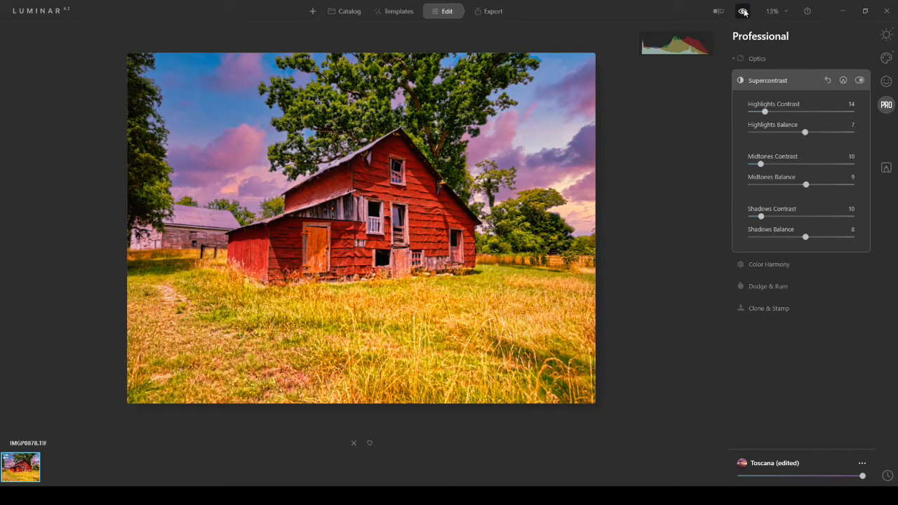
- In Color Harmony, set the Color Contrast Amount to 14 and Hue to 241, and reveal the Split Color Warmth and Color Balance settings
left_click(767, 267)
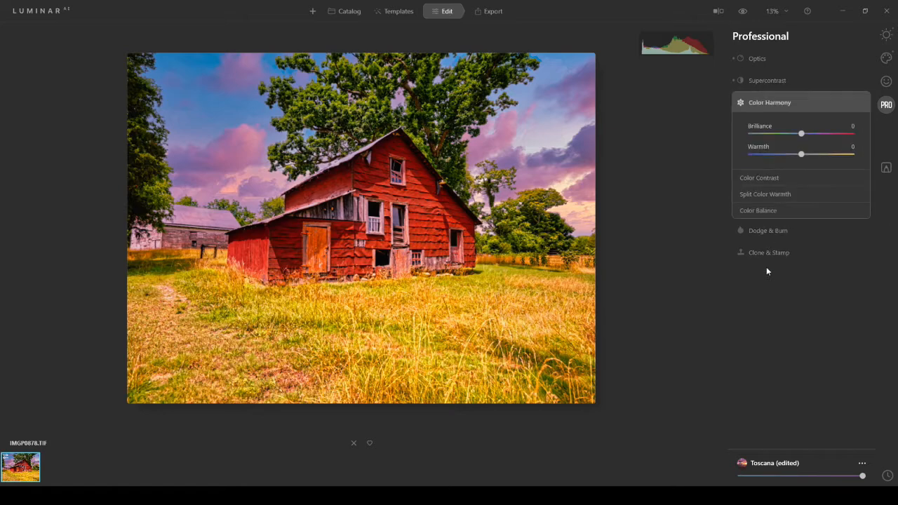
left_click(771, 178)
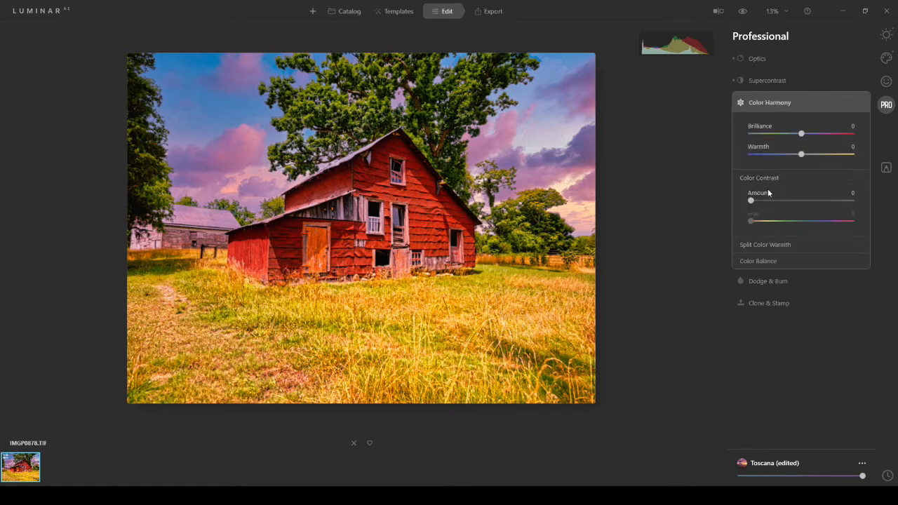
left_click_drag(751, 201, 766, 202)
left_click_drag(751, 222, 796, 222)
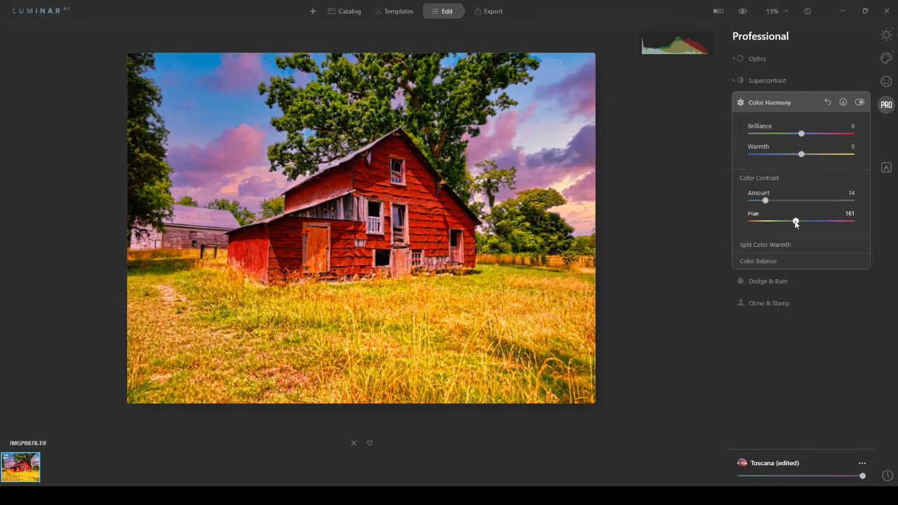
left_click_drag(795, 222, 818, 222)
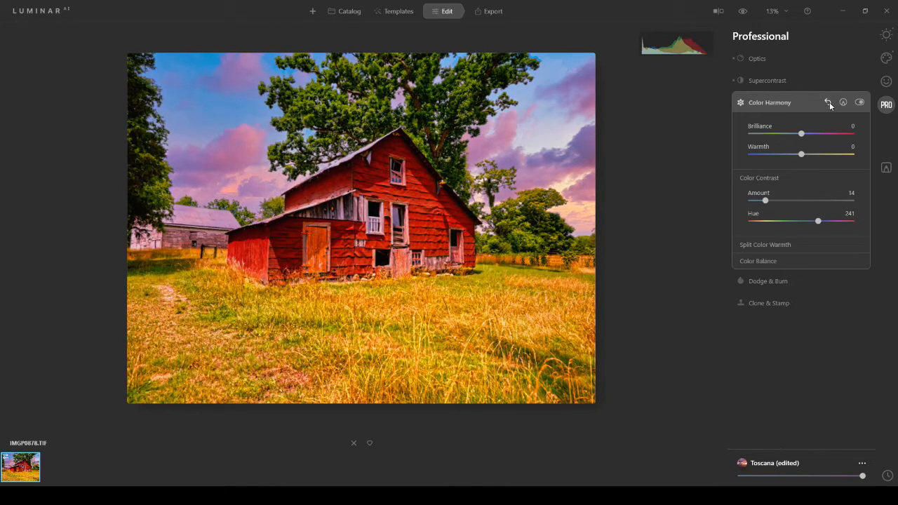
left_click(756, 247)
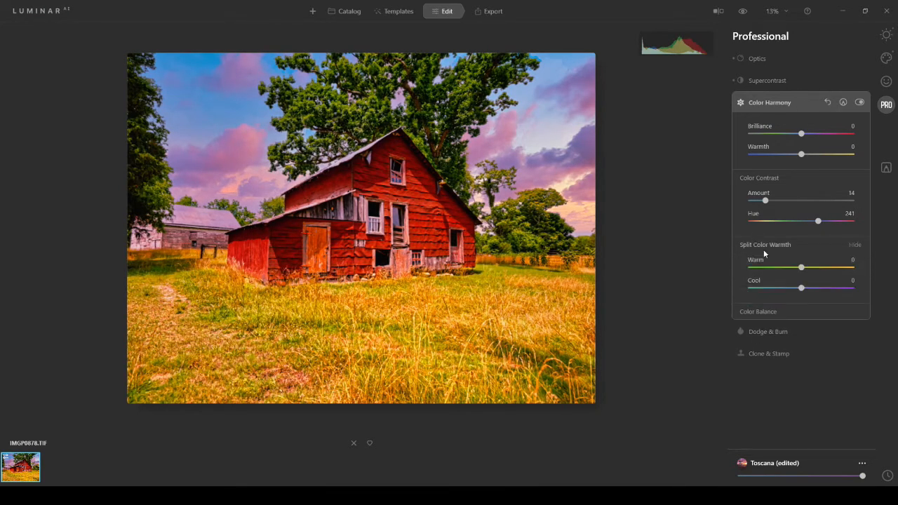
left_click(769, 312)
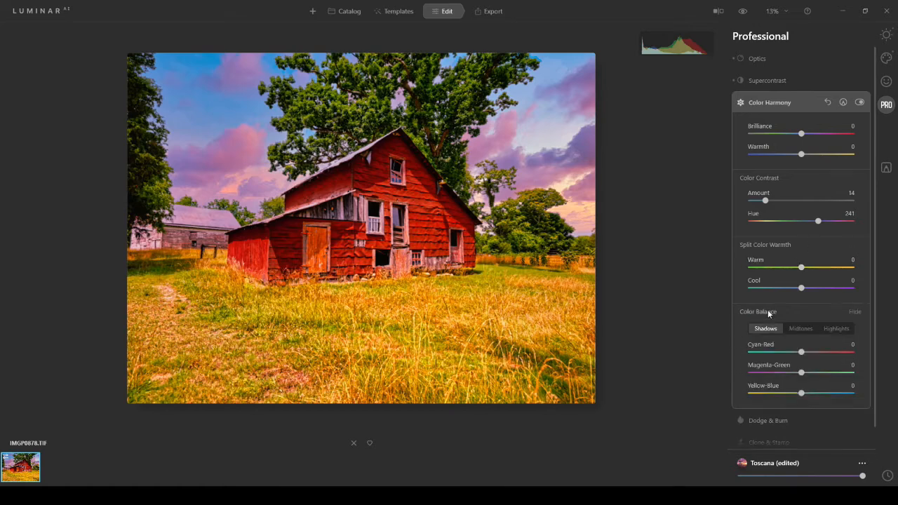
- Try Color Balance for the shadows with Cyan-Red 8, Magenta-Green 40 and Yellow-Blue 30, and reset all Color Harmony settings
left_click_drag(803, 355, 816, 394)
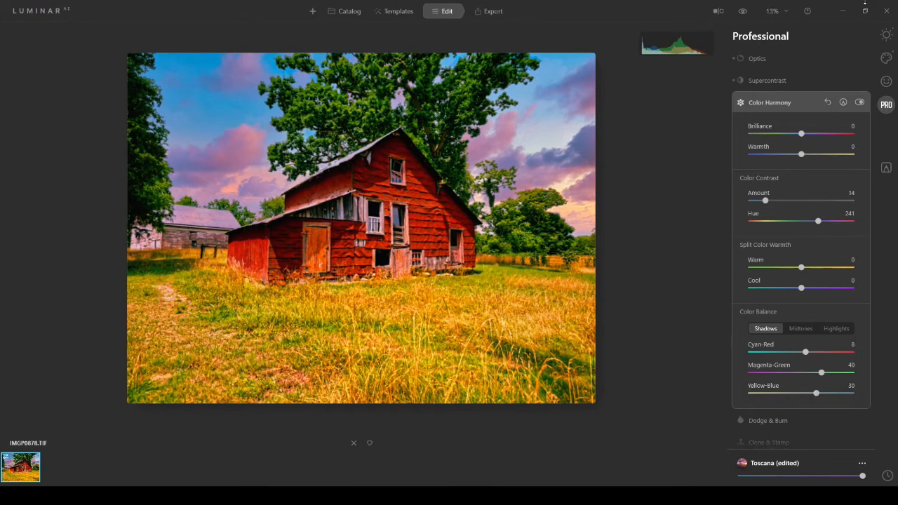
left_click(829, 104)
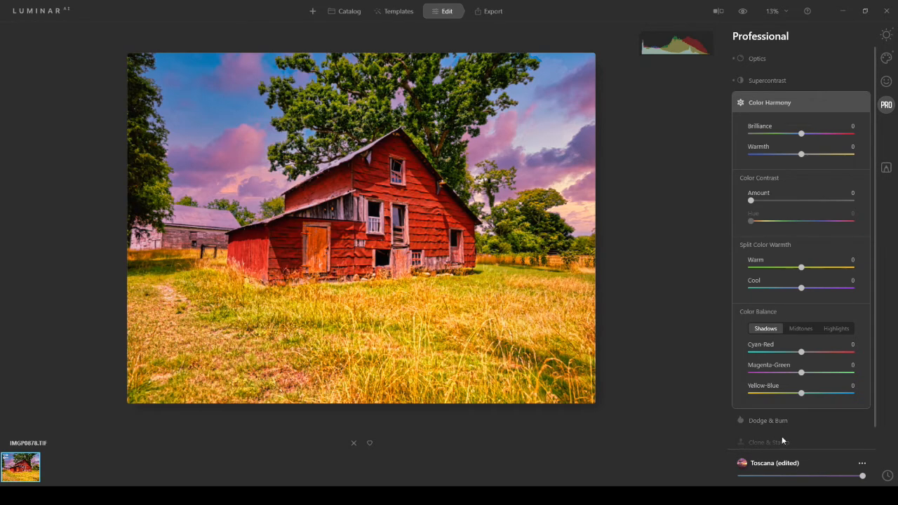
left_click_drag(874, 411, 877, 453)
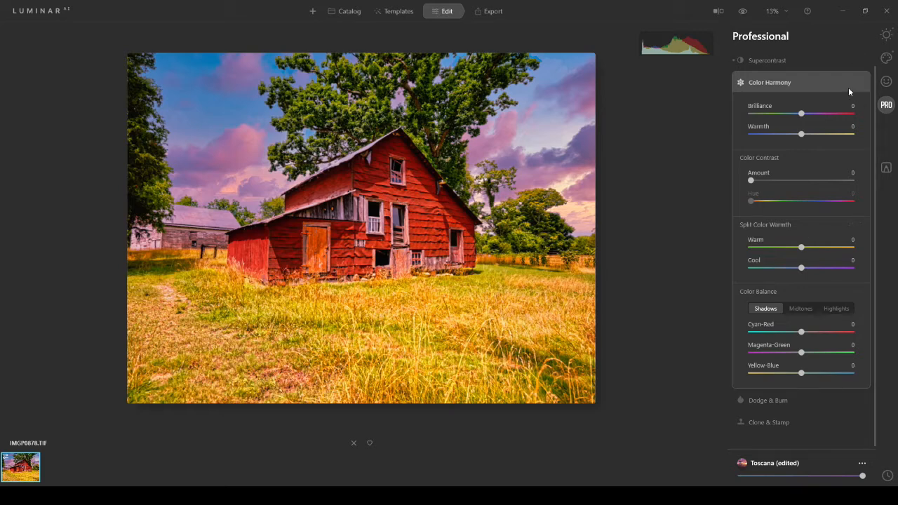
- Try an Image 3D Transform of Vertical 37 and Horizontal -27 in Composition, reset it, and return to the Light settings
left_click(886, 36)
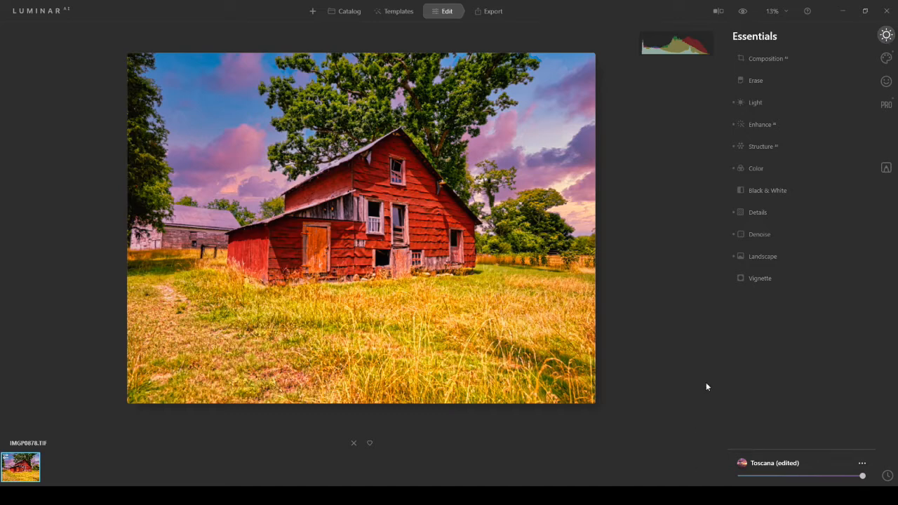
left_click(765, 60)
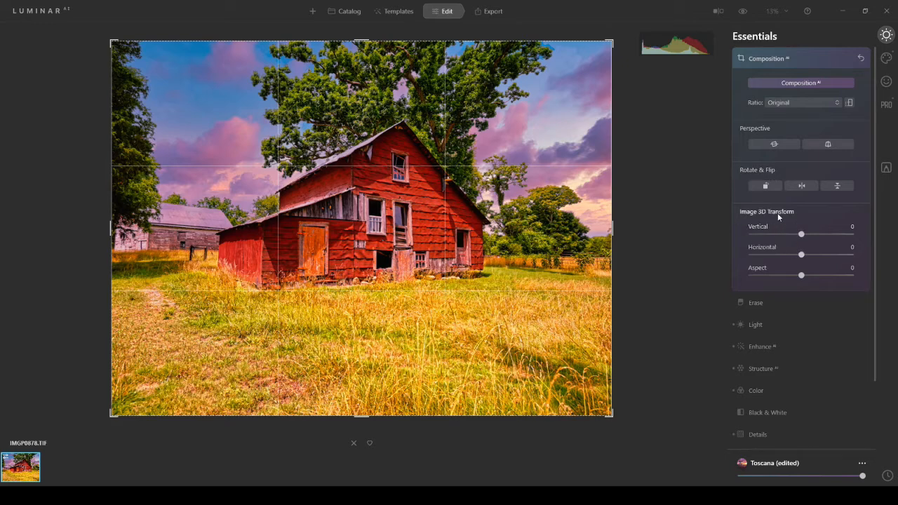
left_click_drag(803, 237, 822, 239)
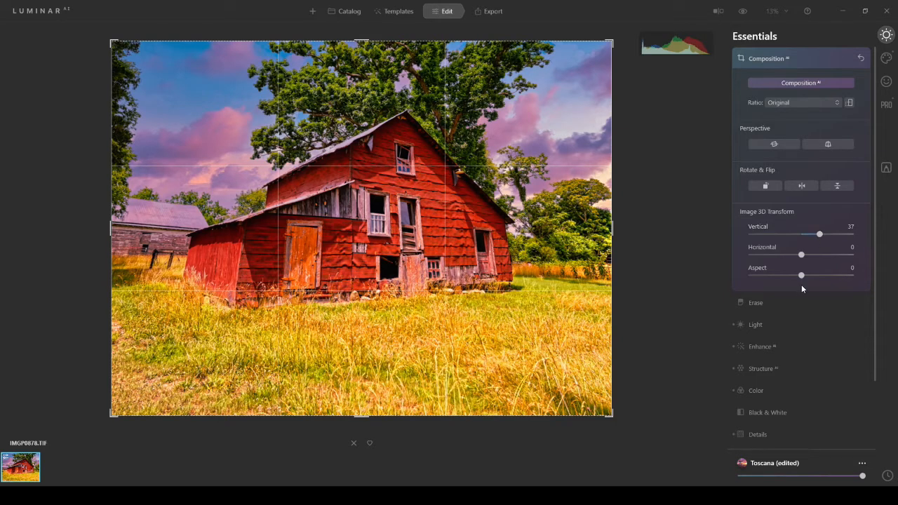
left_click_drag(802, 259, 789, 259)
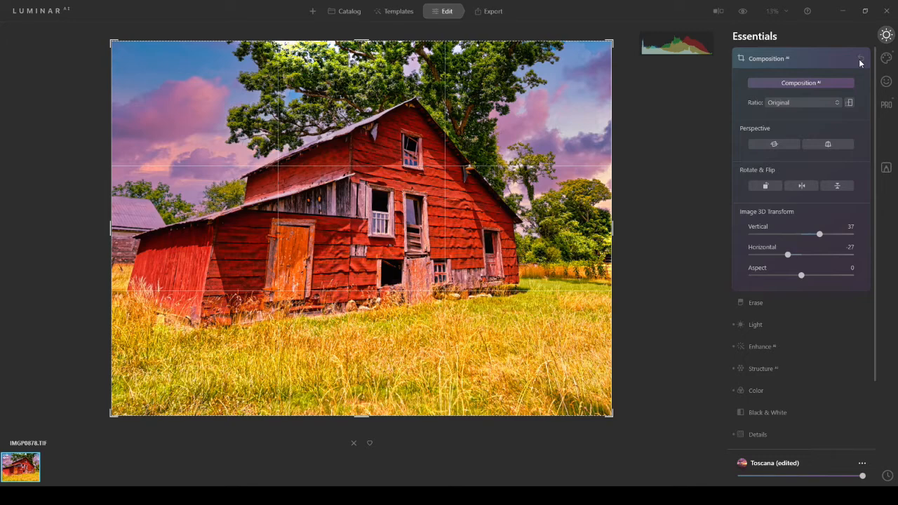
key("ctrl+z")
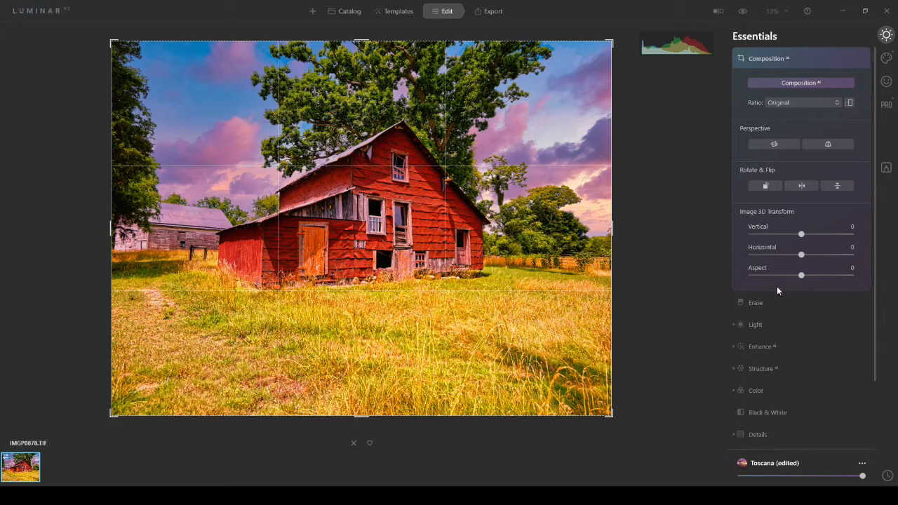
left_click(754, 324)
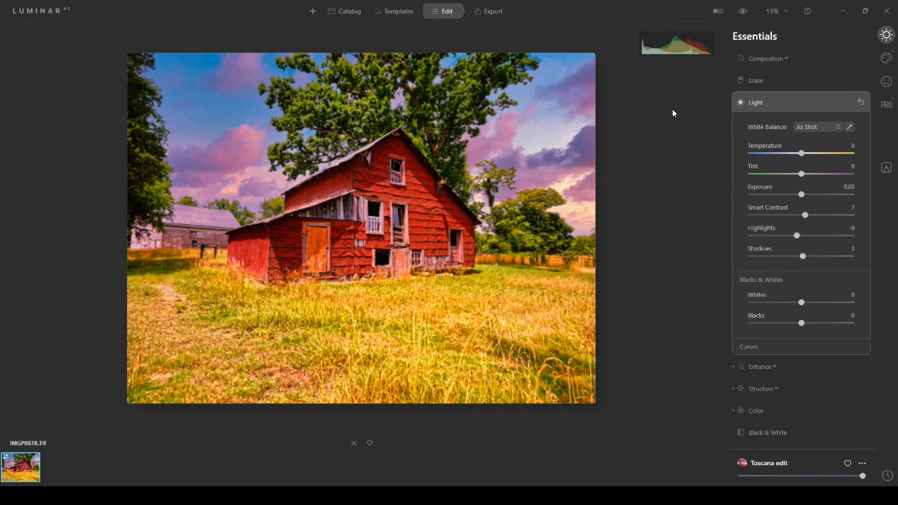
- Open the export options for saving the photo to disk and compare the edited barn photo with the original
left_click(491, 12)
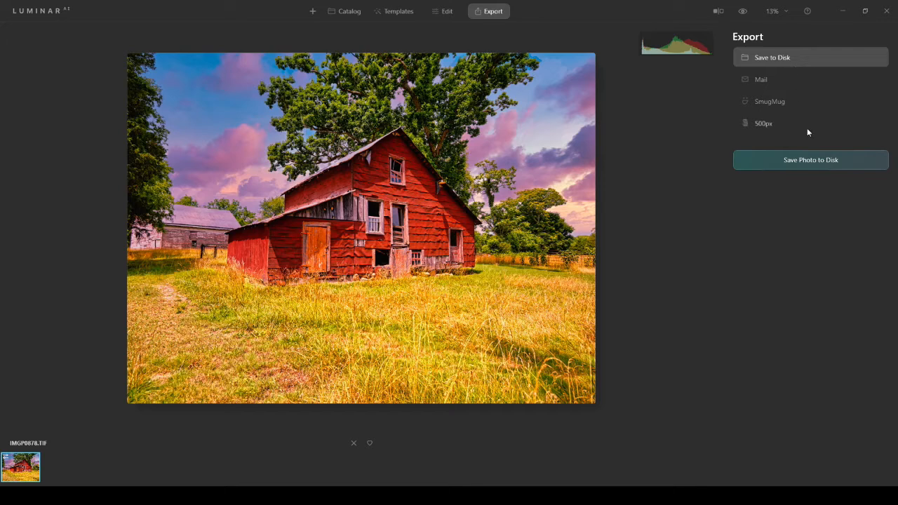
left_click(806, 167)
left_click(743, 11)
left_click(744, 12)
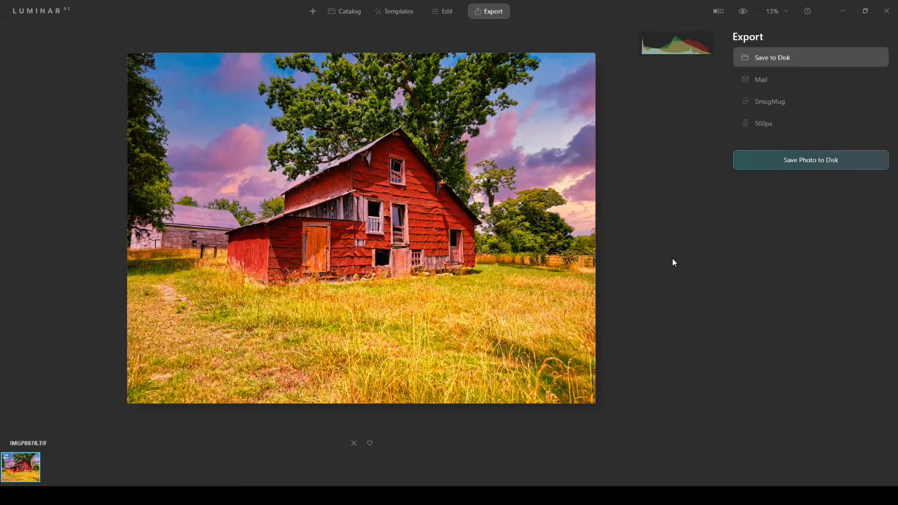